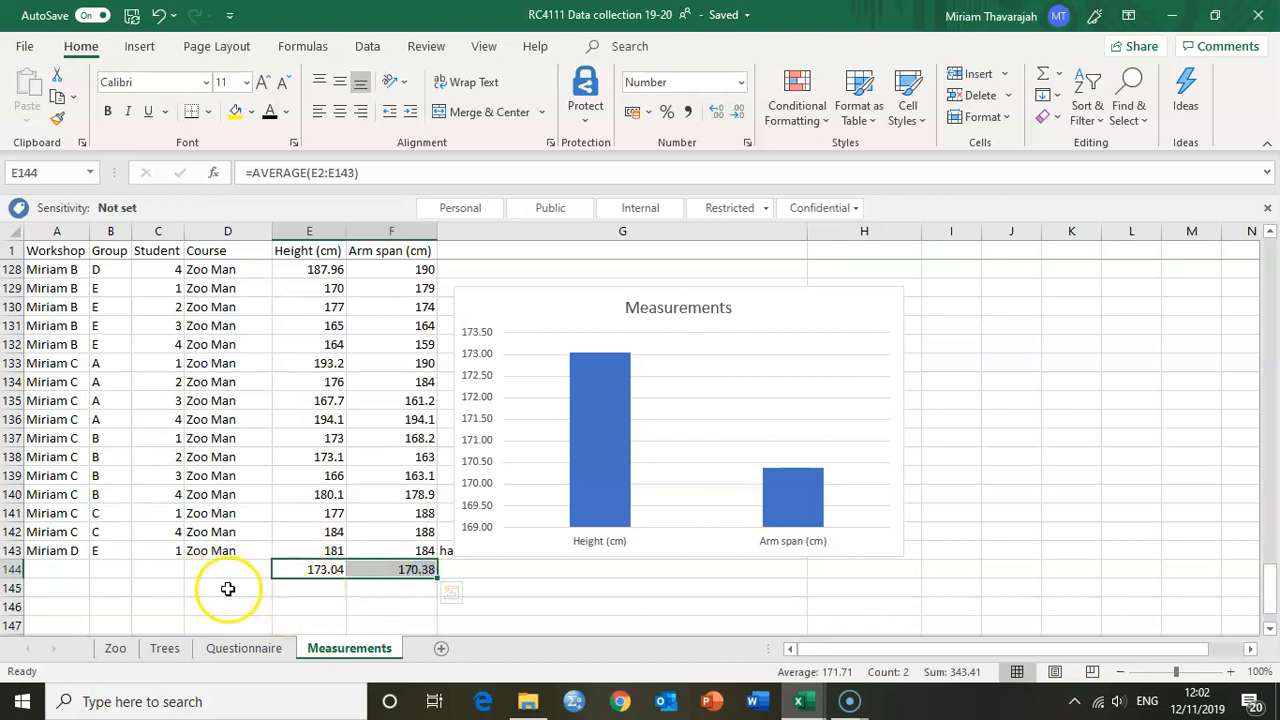
# Label the row of averages below the data by entering "Overall average" in D144
pyautogui.click(319, 586)
pyautogui.click(207, 590)
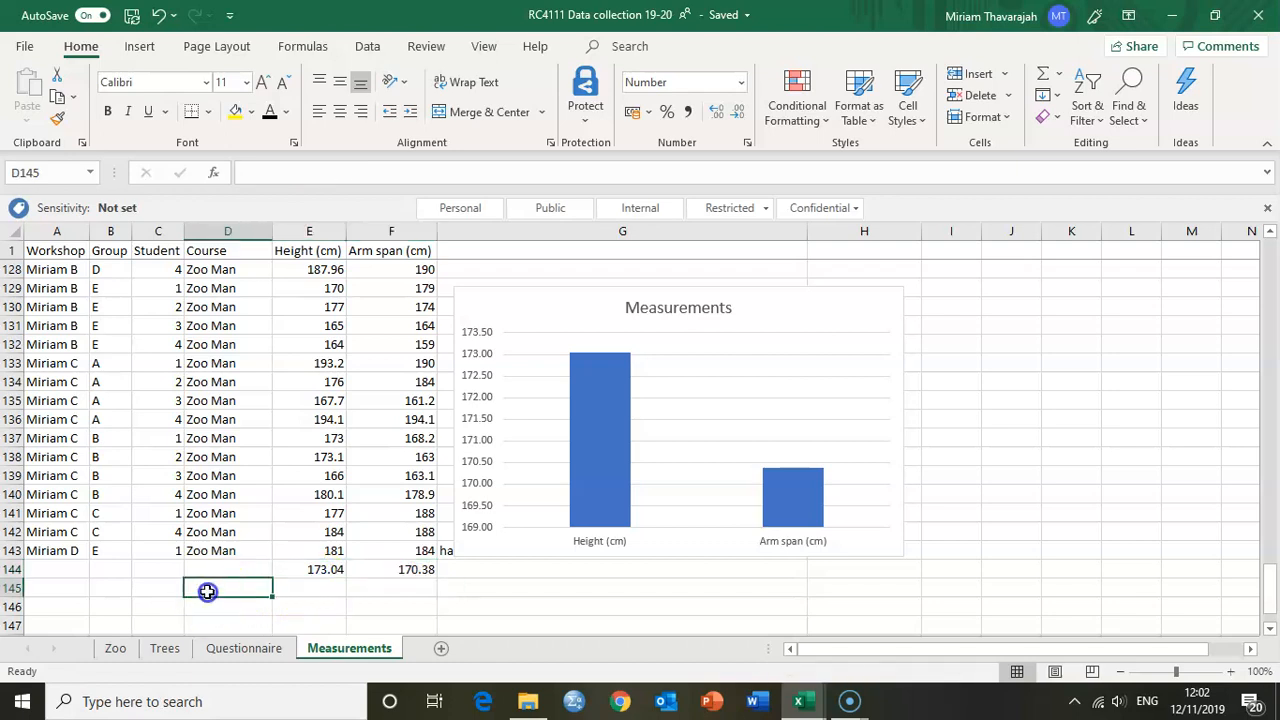
pyautogui.scroll(1, 207, 591)
pyautogui.scroll(-3, 207, 591)
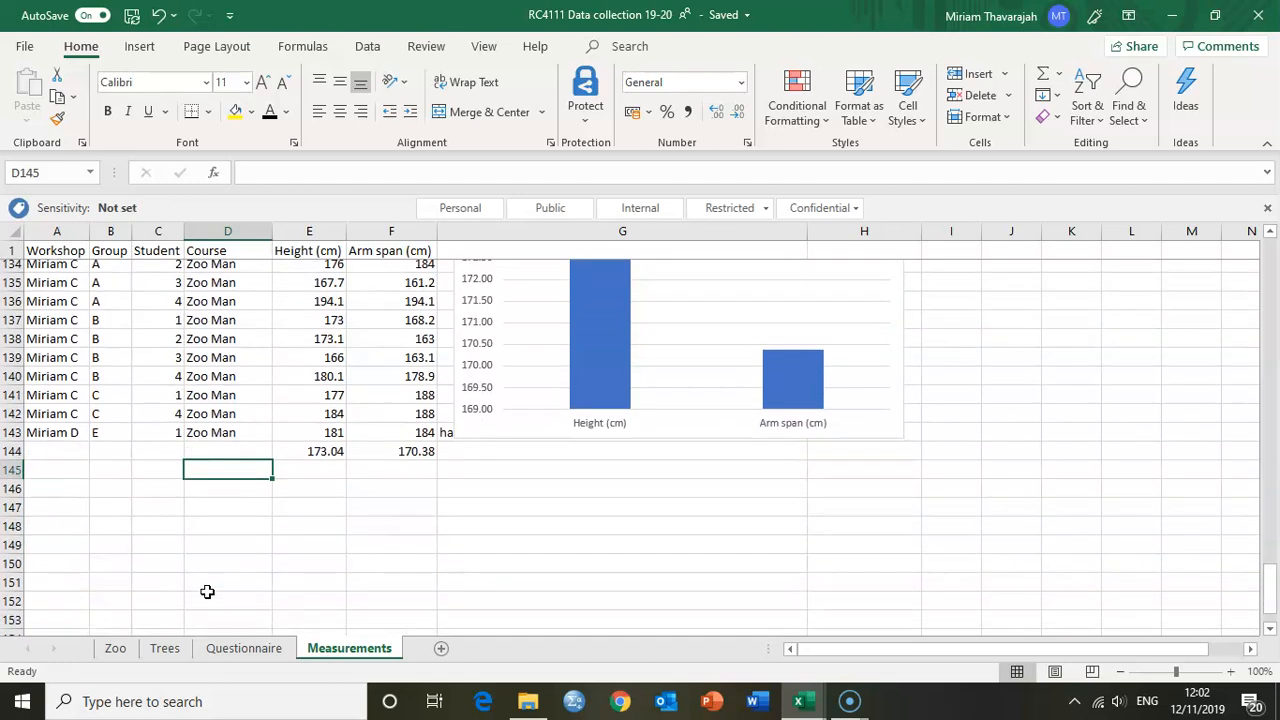
pyautogui.scroll(-1, 207, 591)
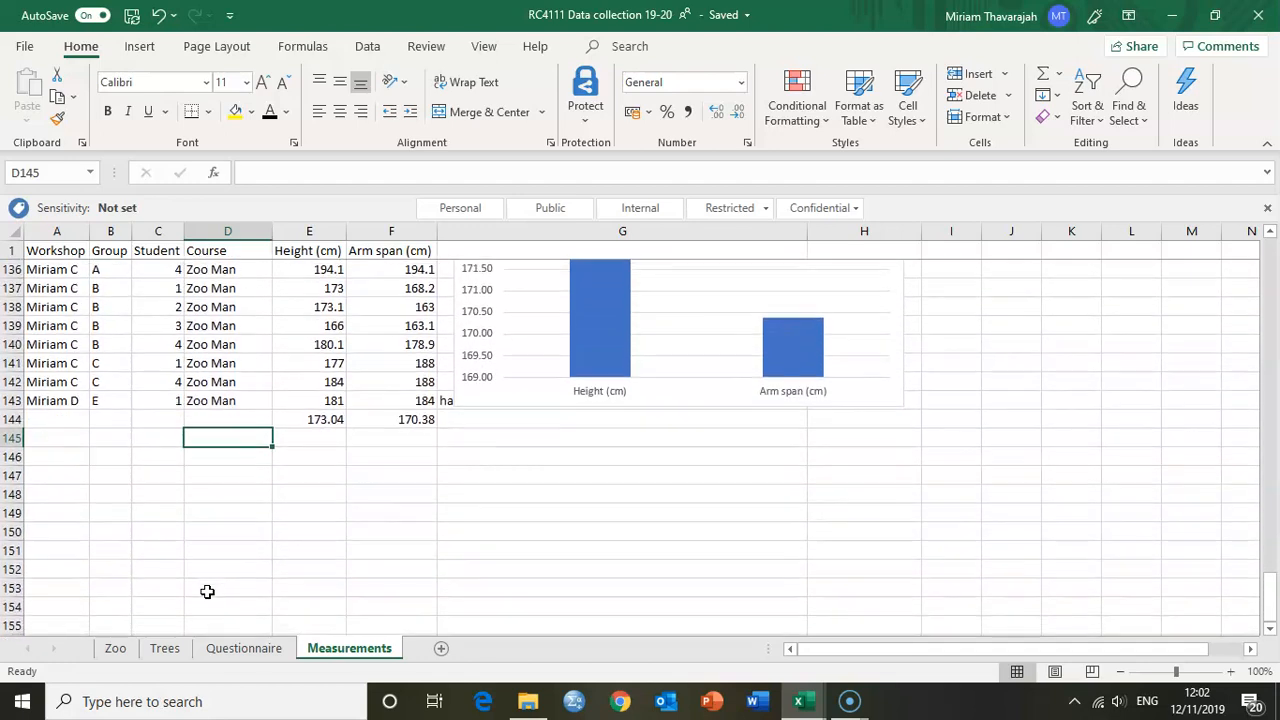
pyautogui.click(228, 417)
pyautogui.write('O')
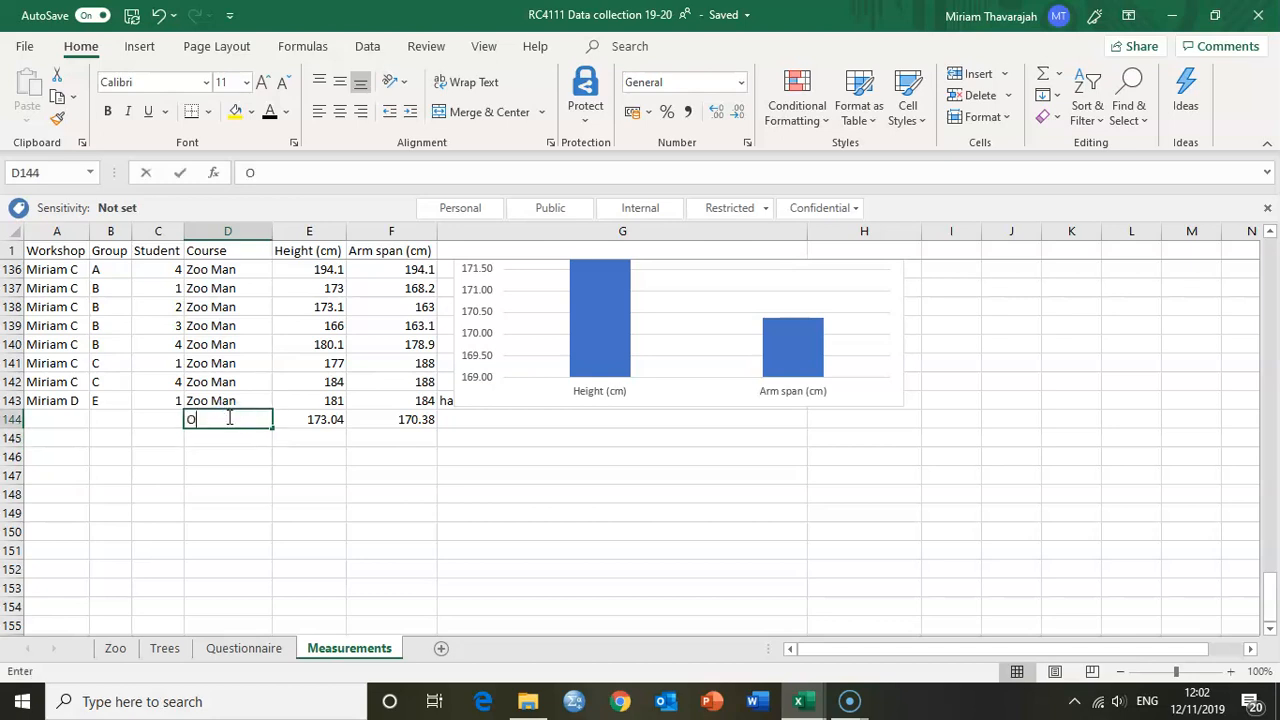
pyautogui.write('verall average')
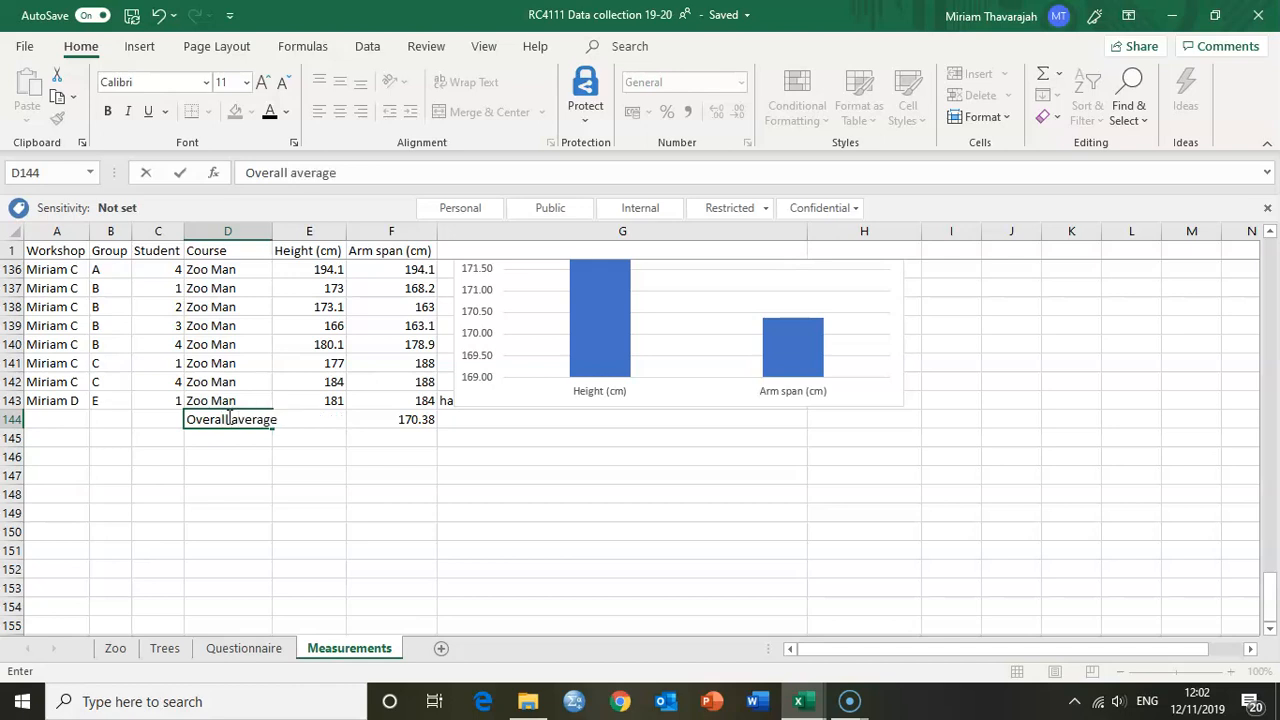
pyautogui.click(214, 434)
pyautogui.moveTo(251, 423); pyautogui.dragTo(362, 422)
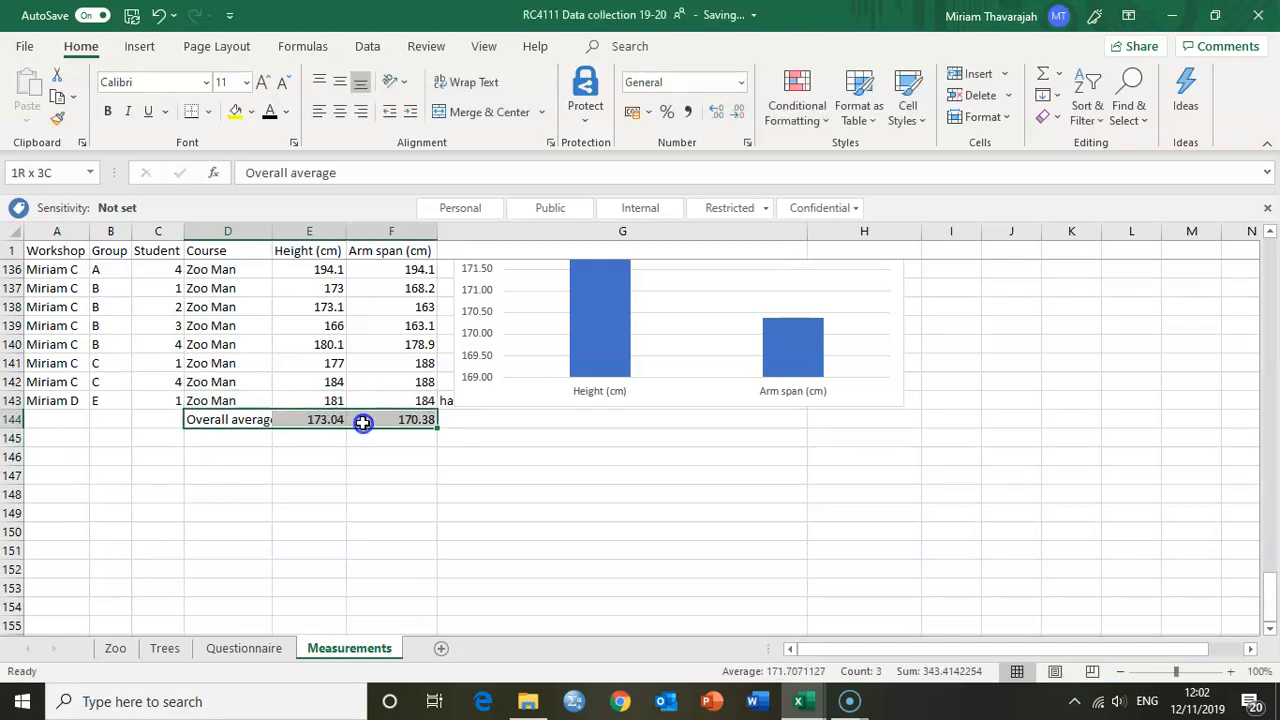
pyautogui.click(336, 420)
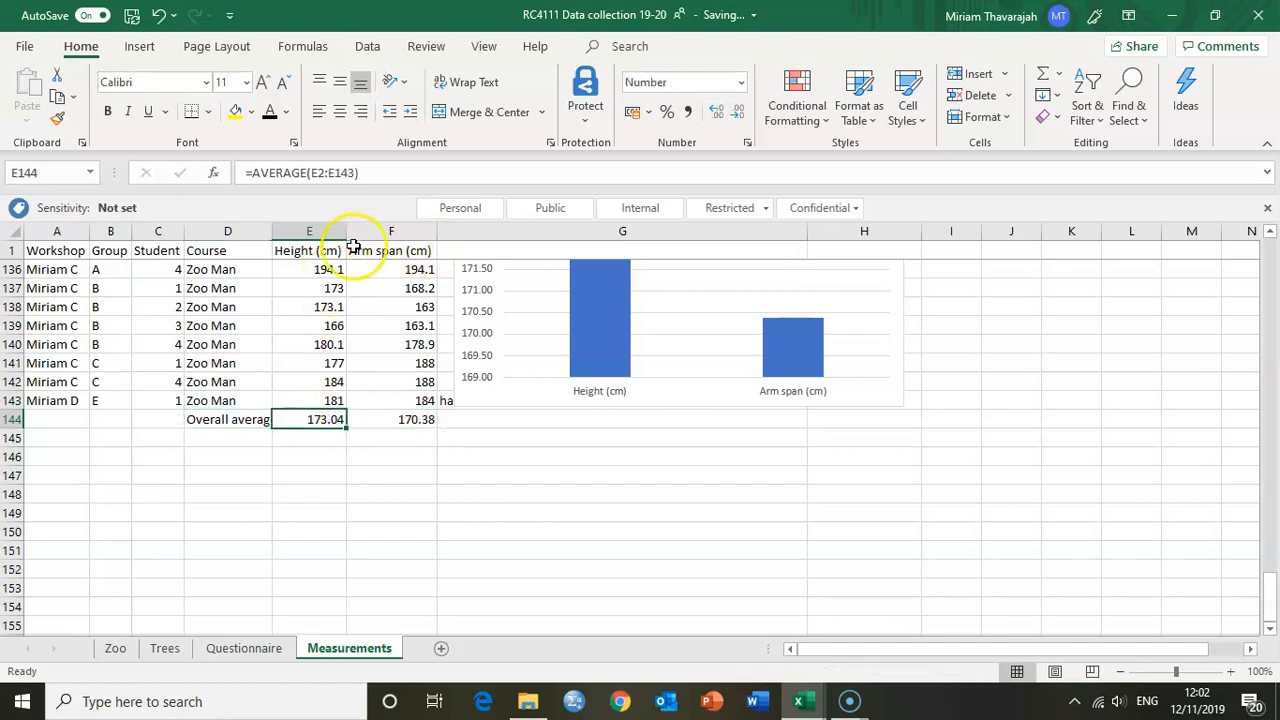
# Enter the course names An Man, Canine and Equine in D145 to D147
pyautogui.click(233, 435)
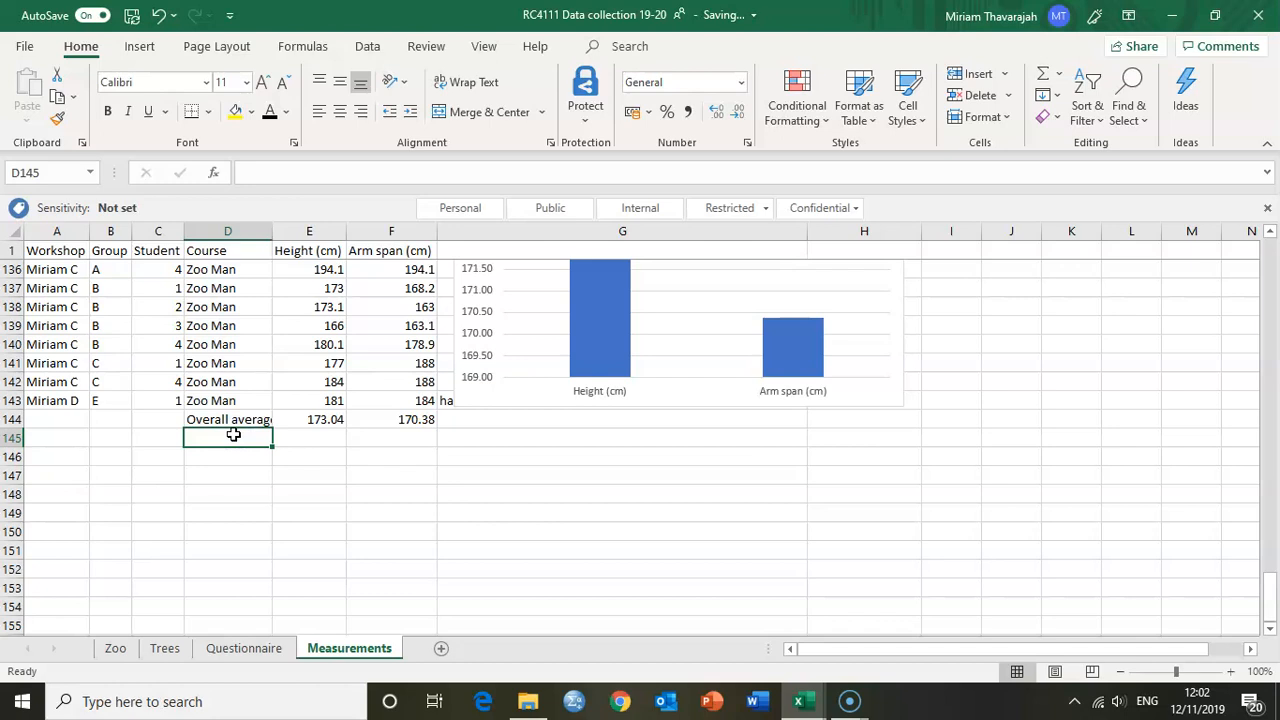
pyautogui.write('A')
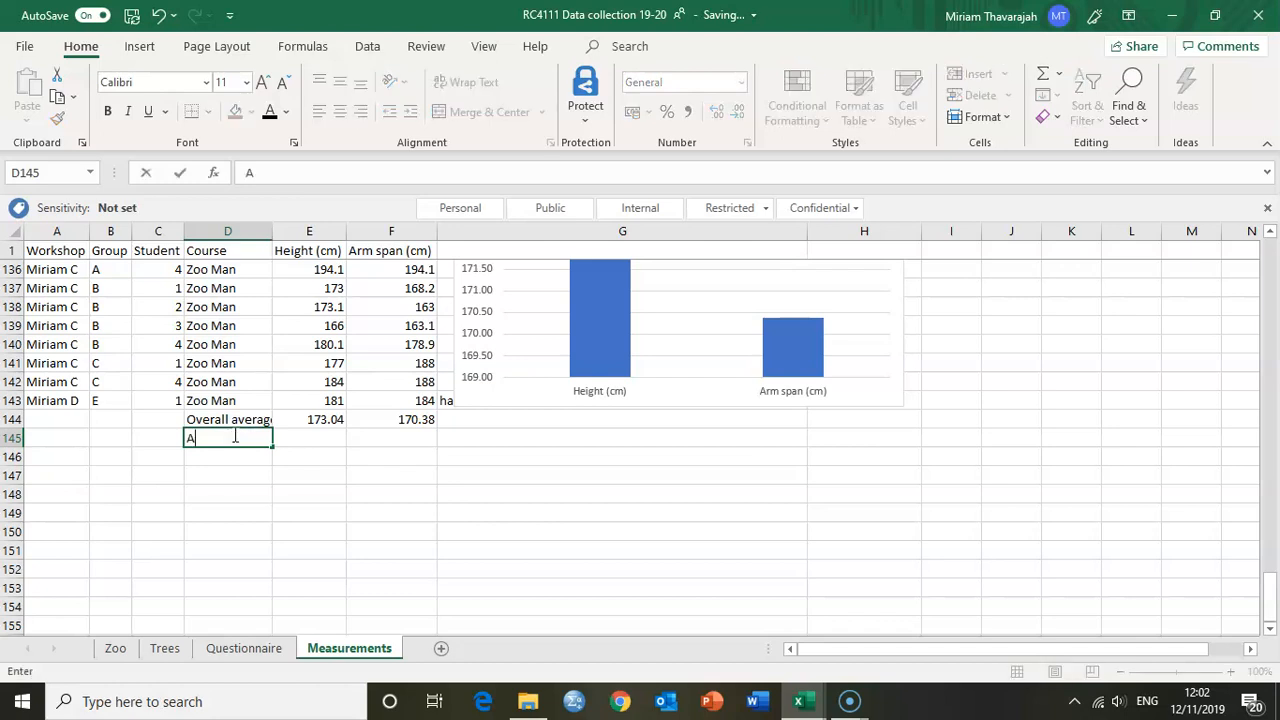
pyautogui.write('n')
pyautogui.press('Return')
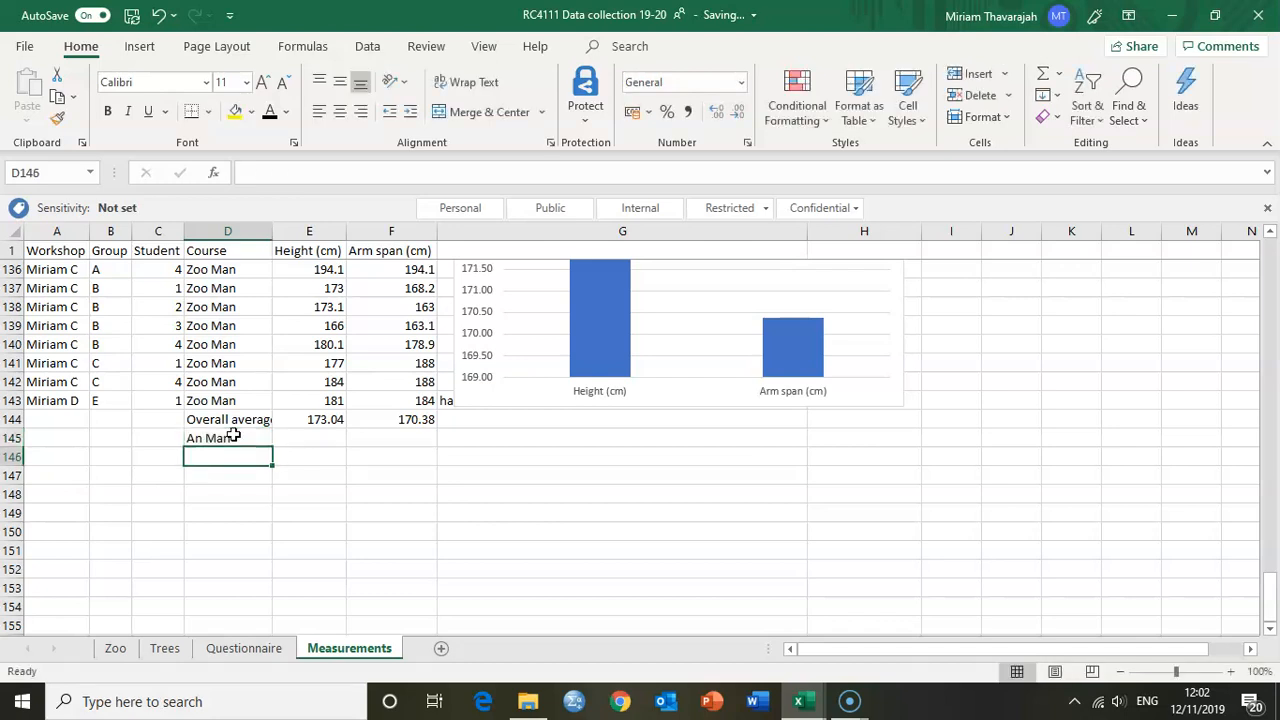
pyautogui.write('Canine')
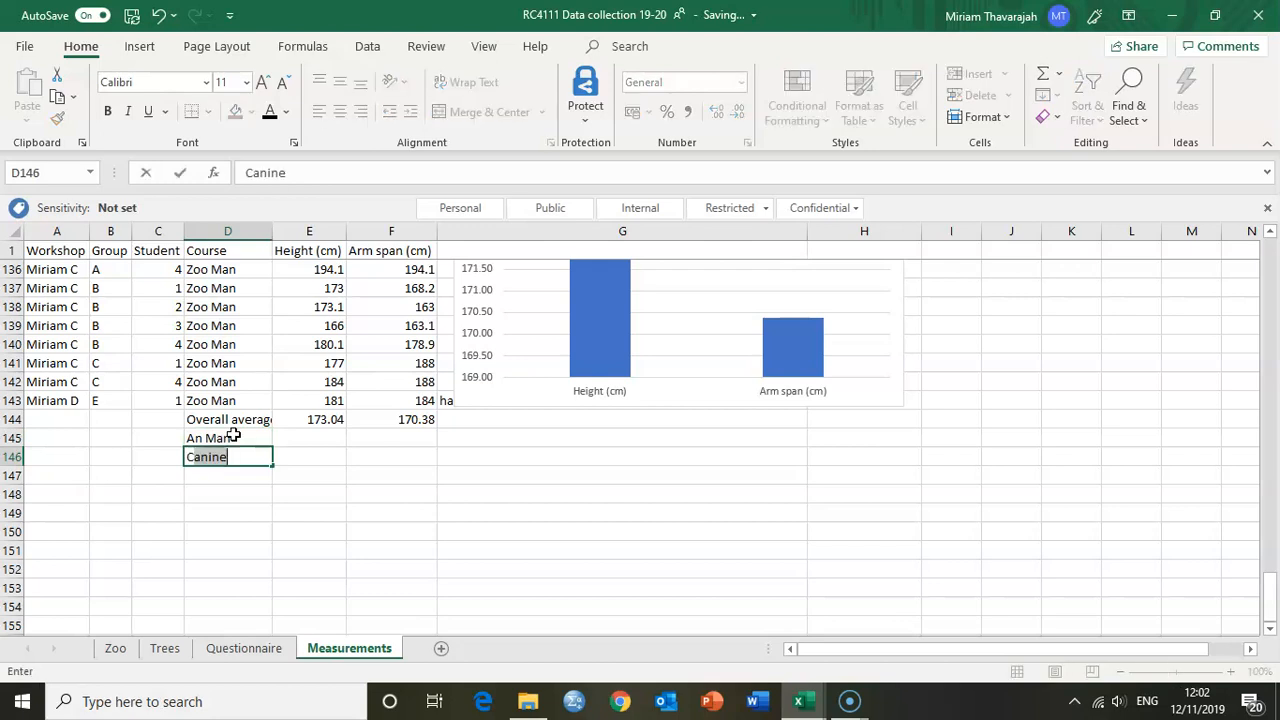
pyautogui.press('Return')
pyautogui.write('Equine')
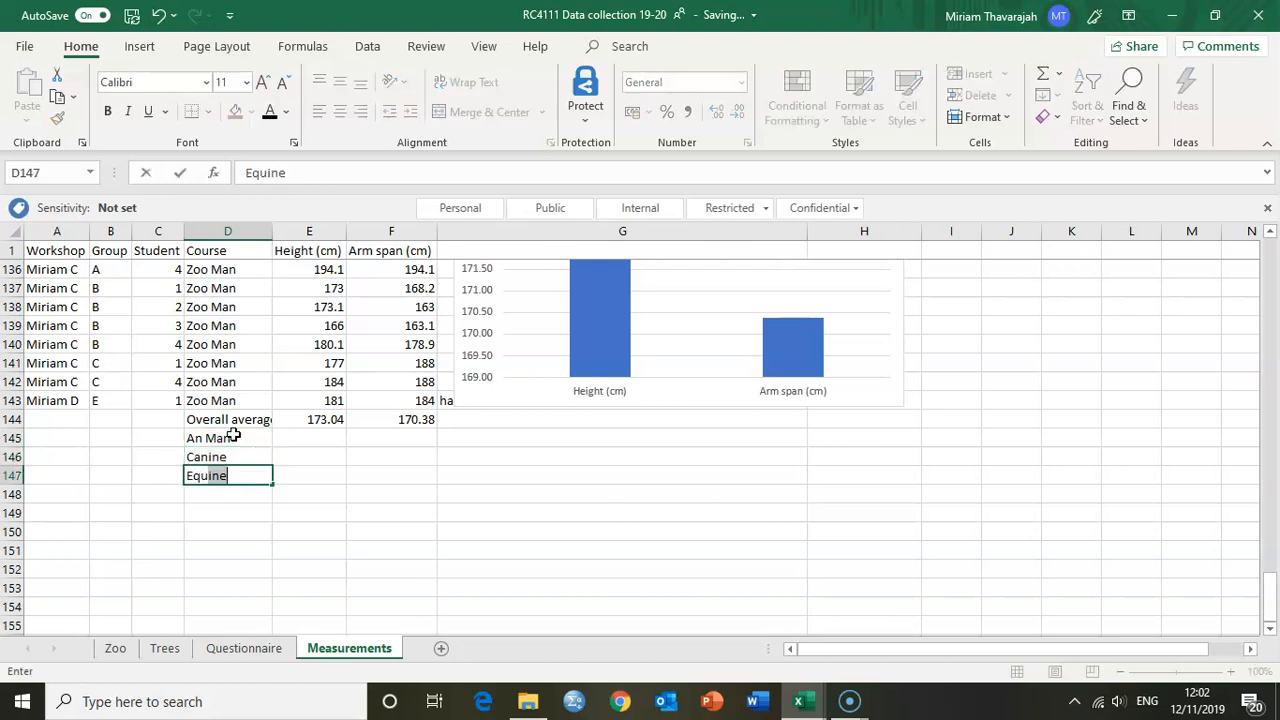
pyautogui.press('Return')
# Complete the course list with Vet nursing, Wildlife and Zoo Man in D148 to D150
pyautogui.write('Vet nursing')
pyautogui.press('Return')
pyautogui.write('Wildlife')
pyautogui.press('Return')
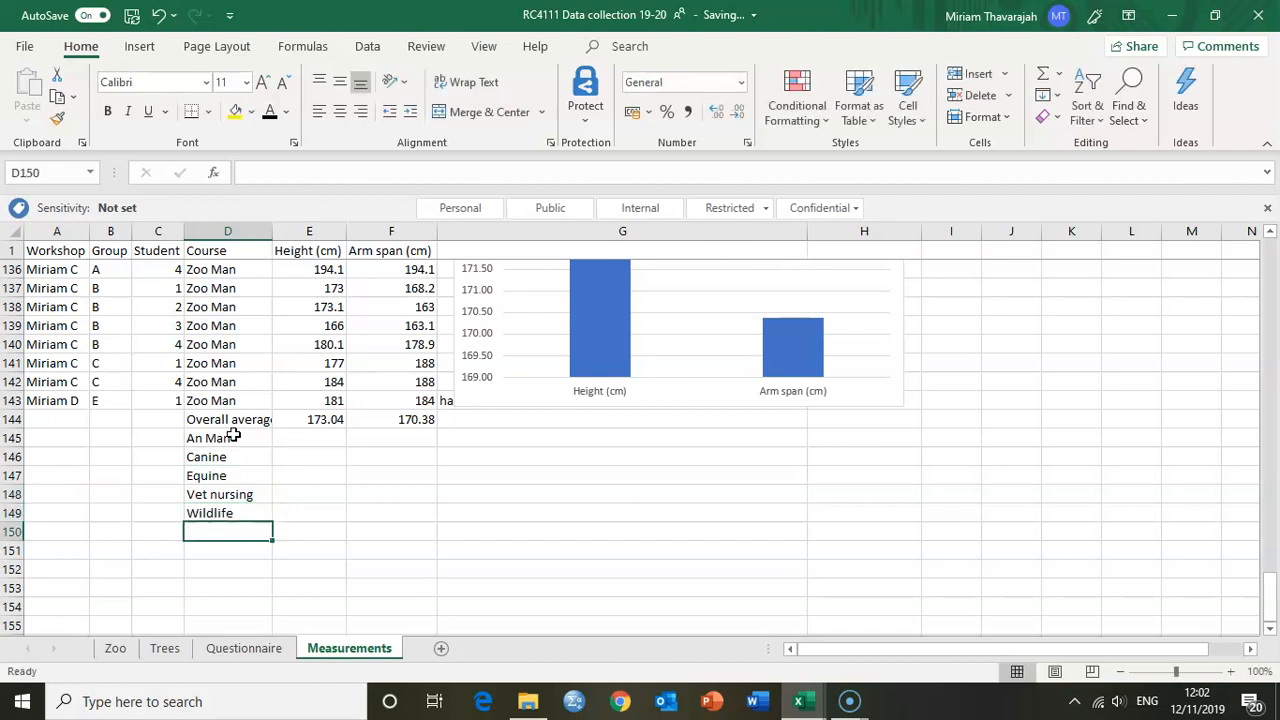
pyautogui.write('Zoo Man')
pyautogui.press('Return')
pyautogui.write(']')
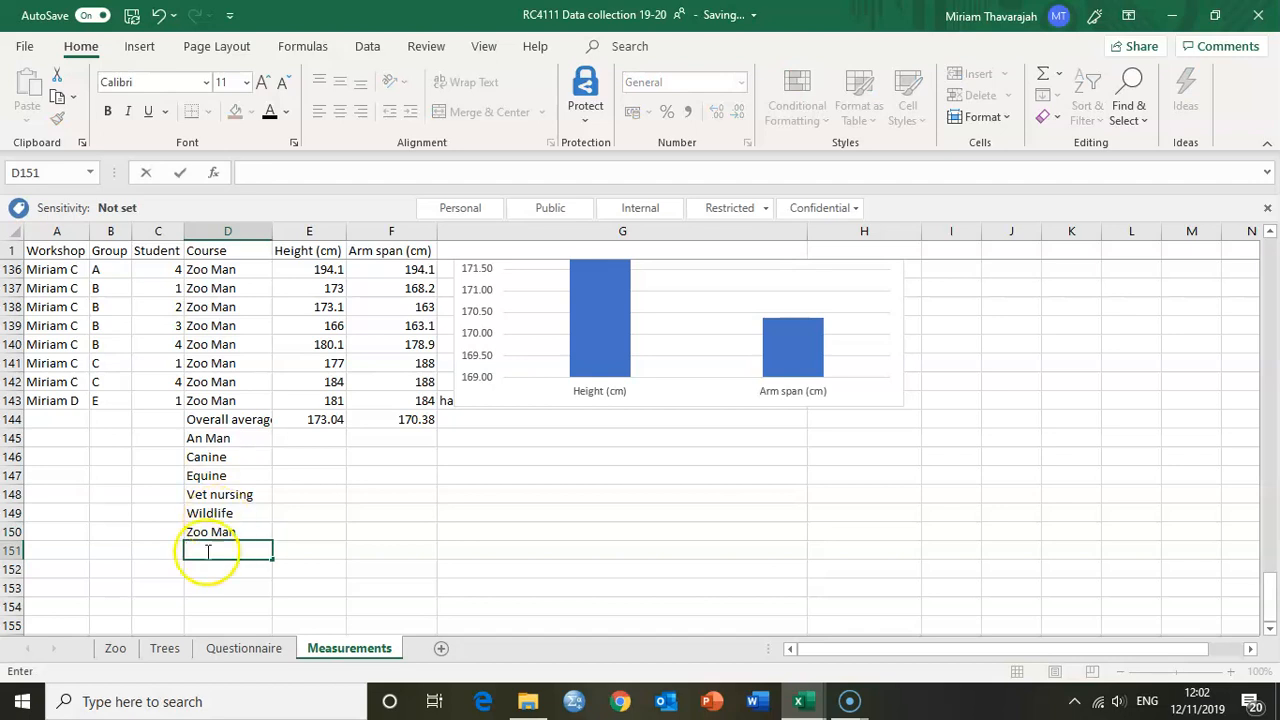
pyautogui.click(218, 531)
pyautogui.moveTo(220, 438); pyautogui.dragTo(229, 529)
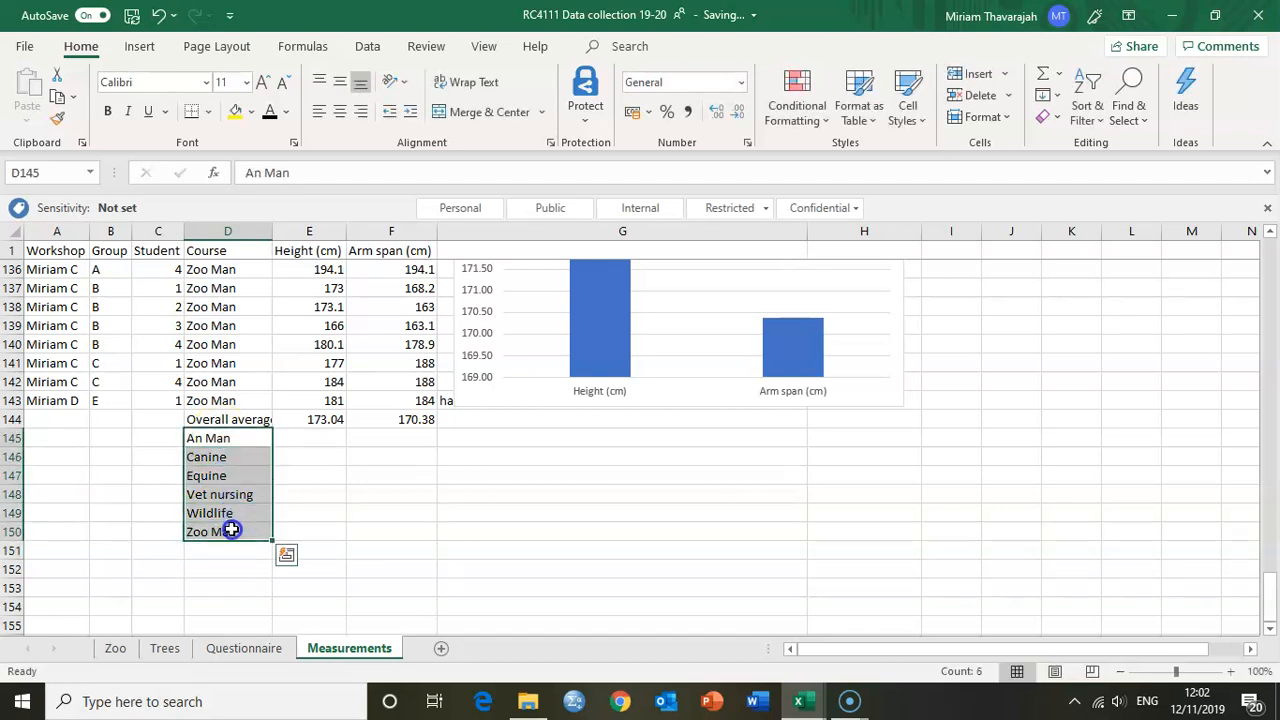
pyautogui.click(306, 438)
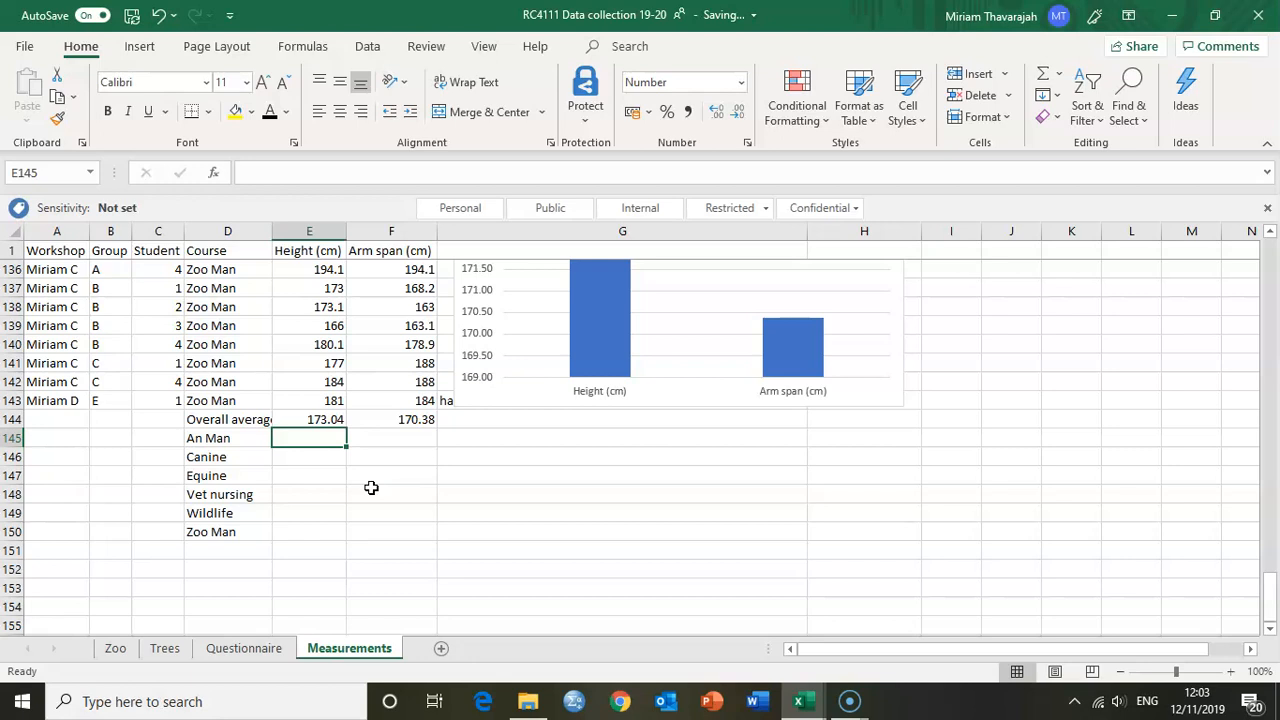
pyautogui.click(325, 273)
pyautogui.moveTo(325, 273); pyautogui.dragTo(400, 382)
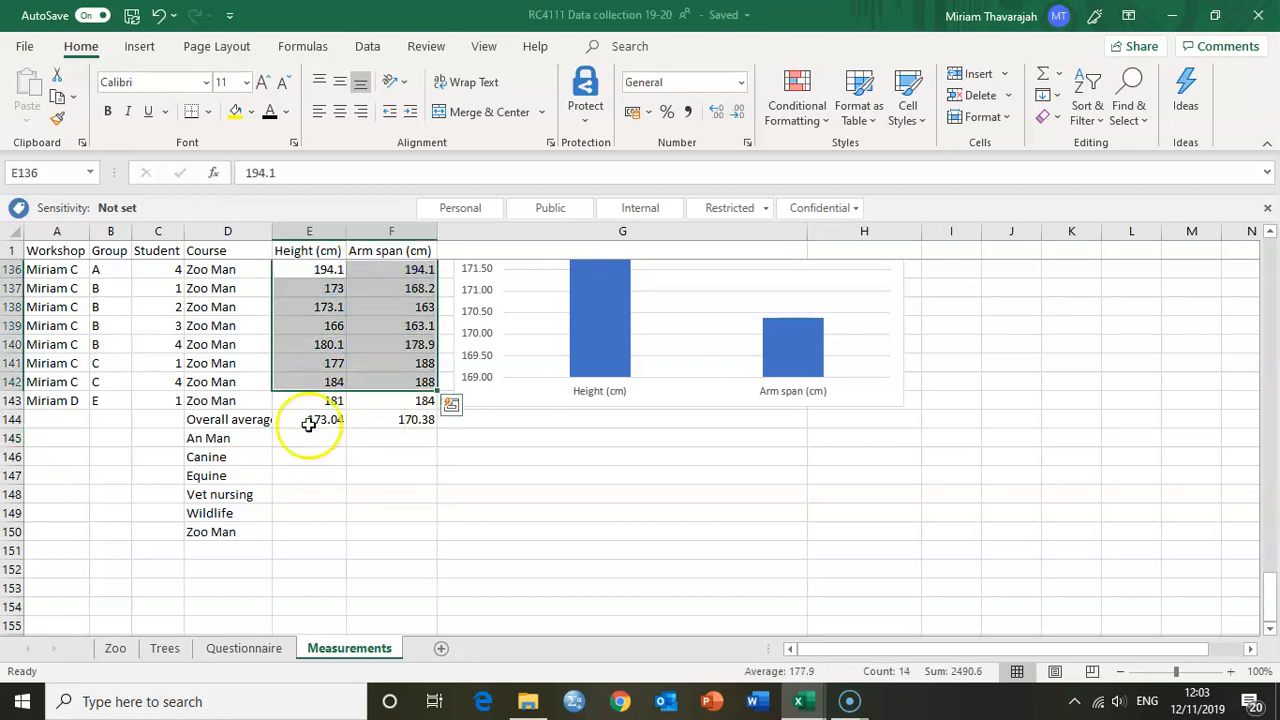
pyautogui.click(309, 436)
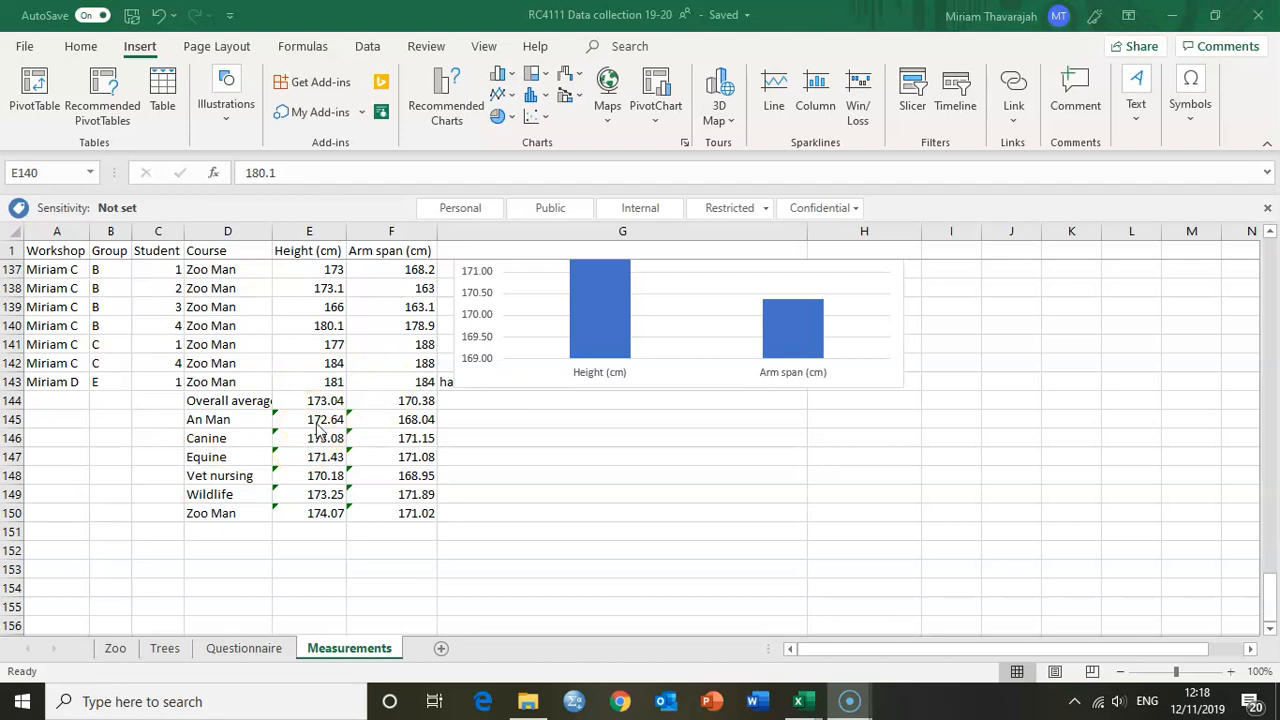
# Inspect the formula of the An Man height average in E145 and check which data rows it covers
pyautogui.click(303, 420)
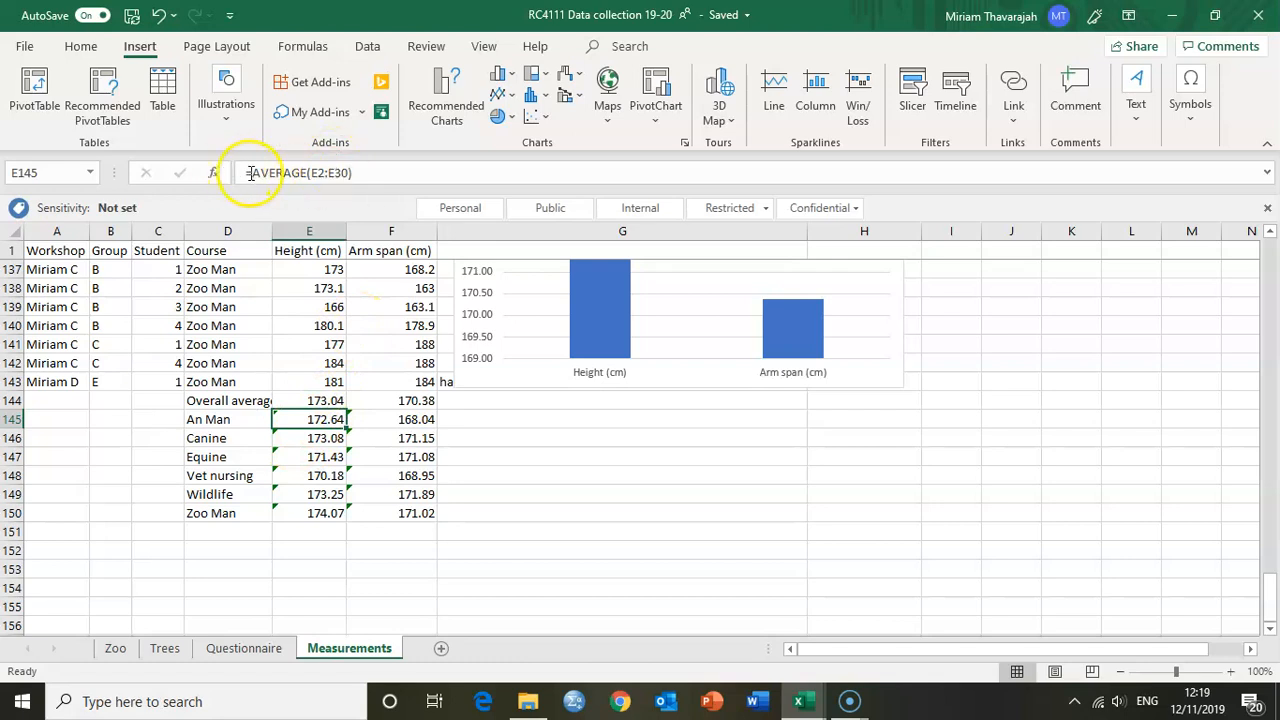
pyautogui.click(323, 172)
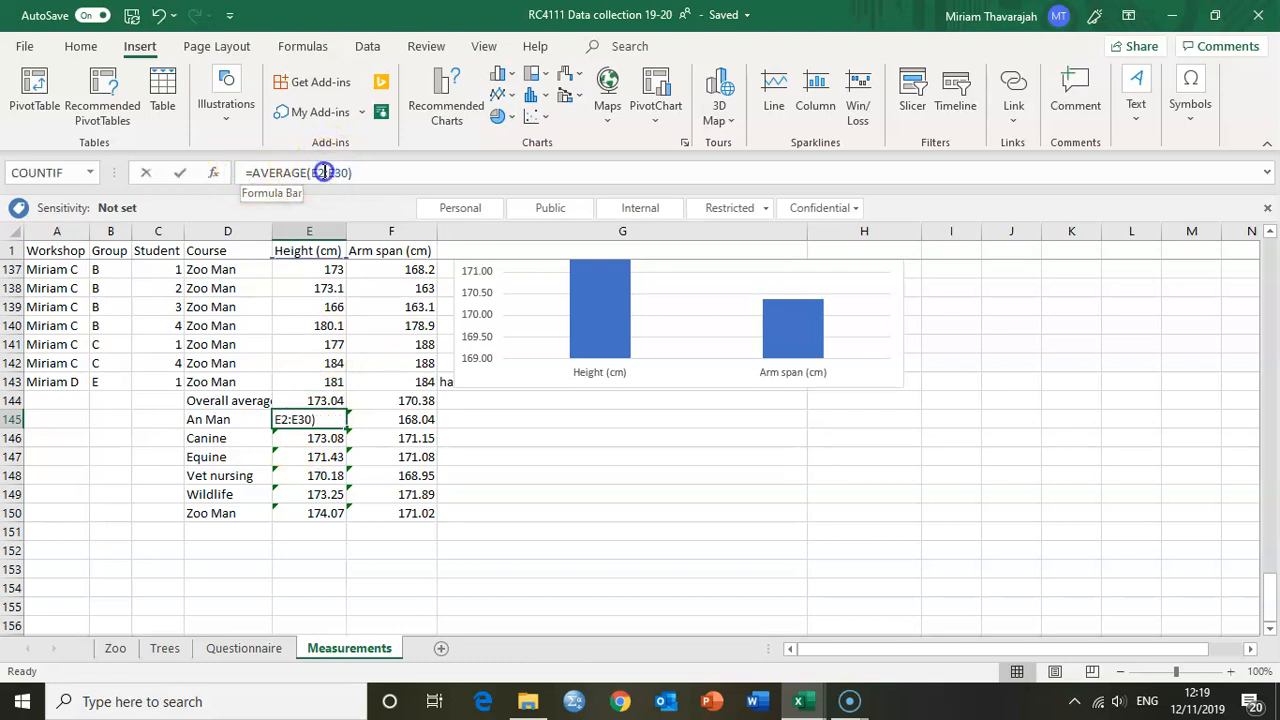
pyautogui.scroll(20, 266, 390)
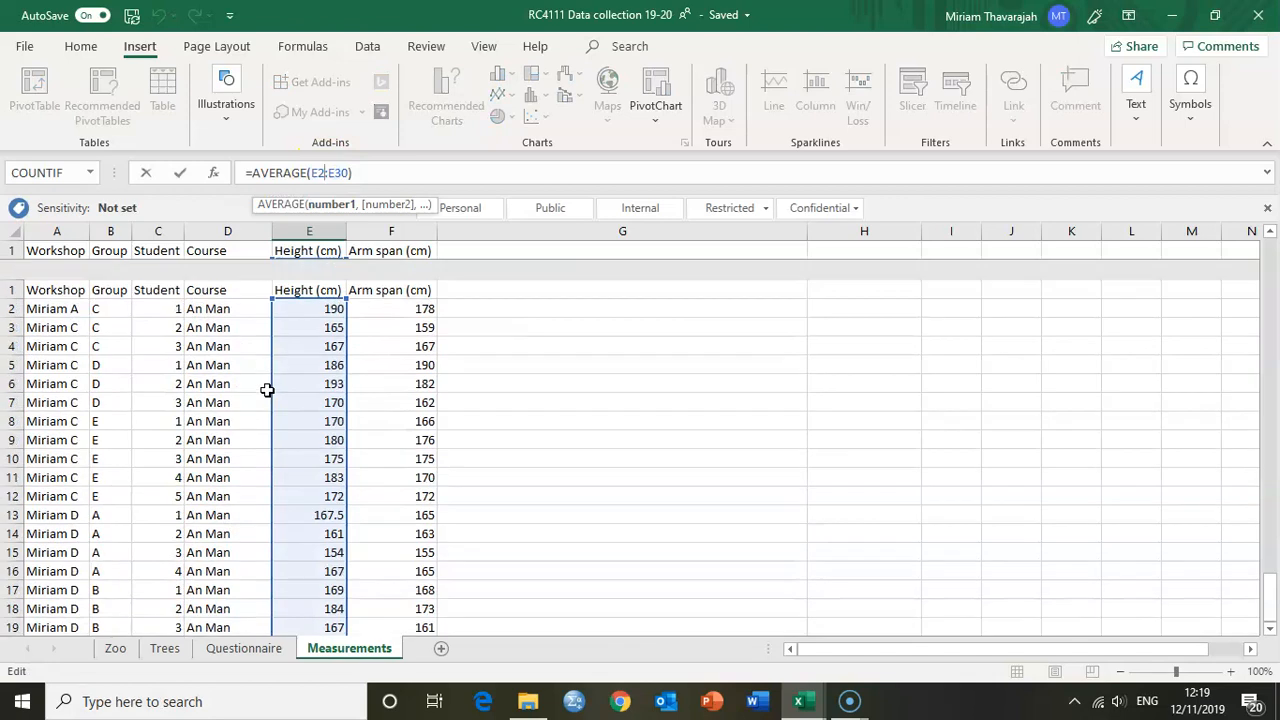
pyautogui.scroll(-2, 306, 429)
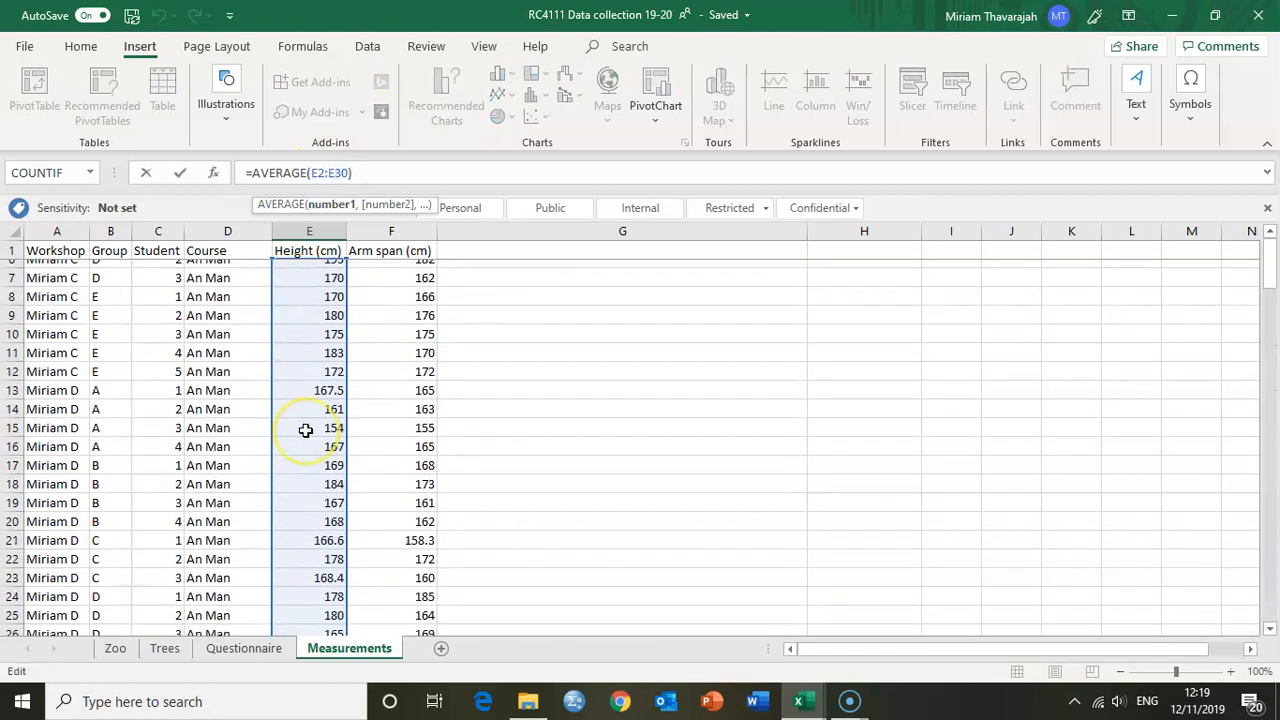
pyautogui.scroll(-3, 306, 429)
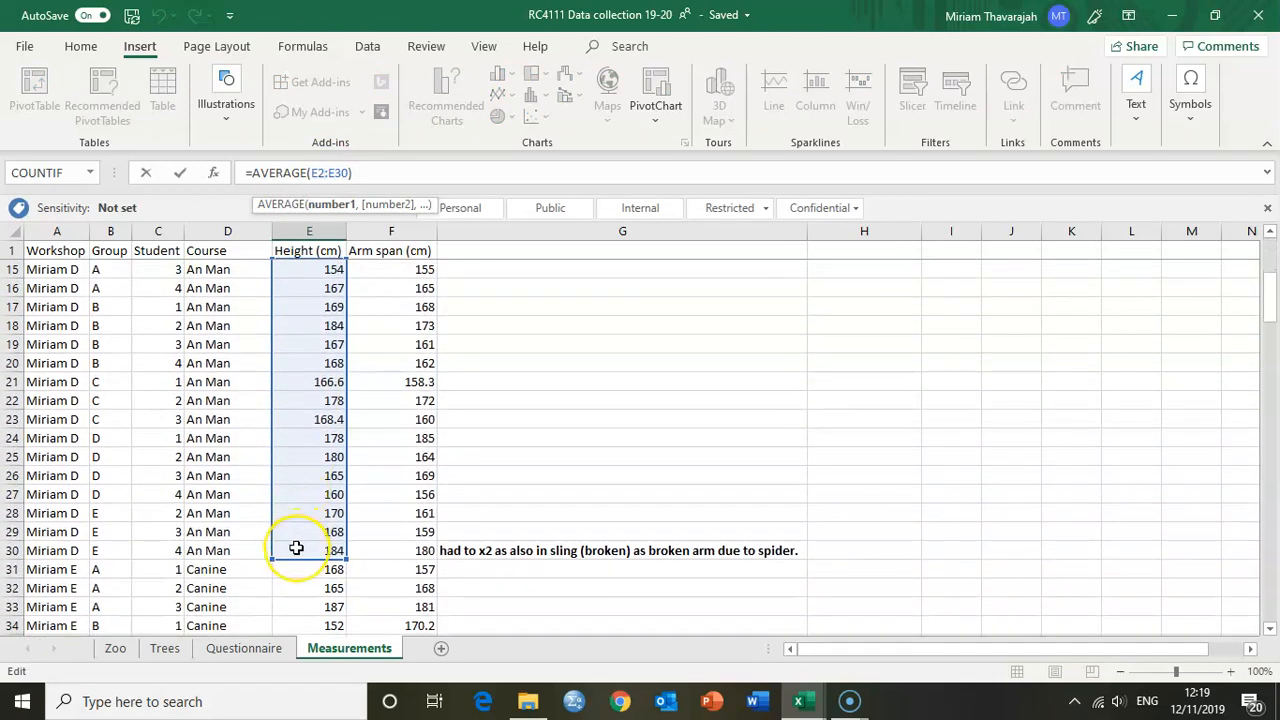
pyautogui.press('Return')
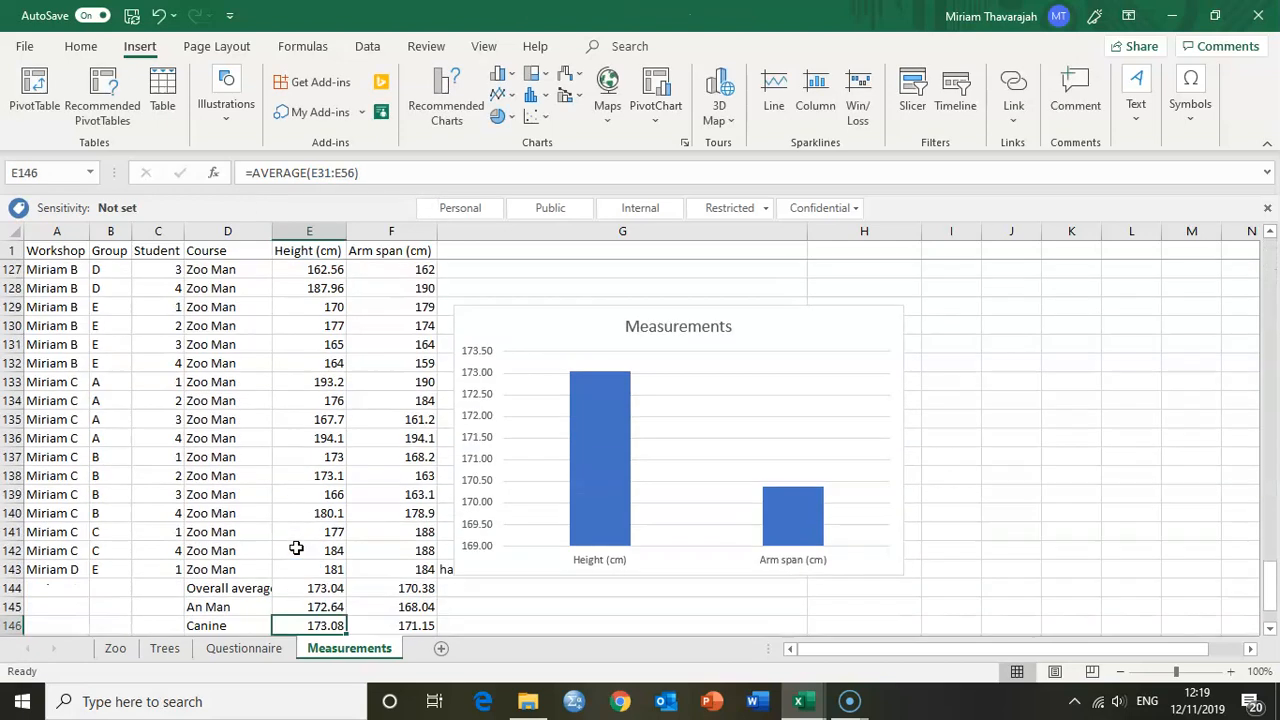
# Inspect the formula of the Canine height average in E146 and check which data rows it covers
pyautogui.click(334, 172)
pyautogui.scroll(15, 257, 418)
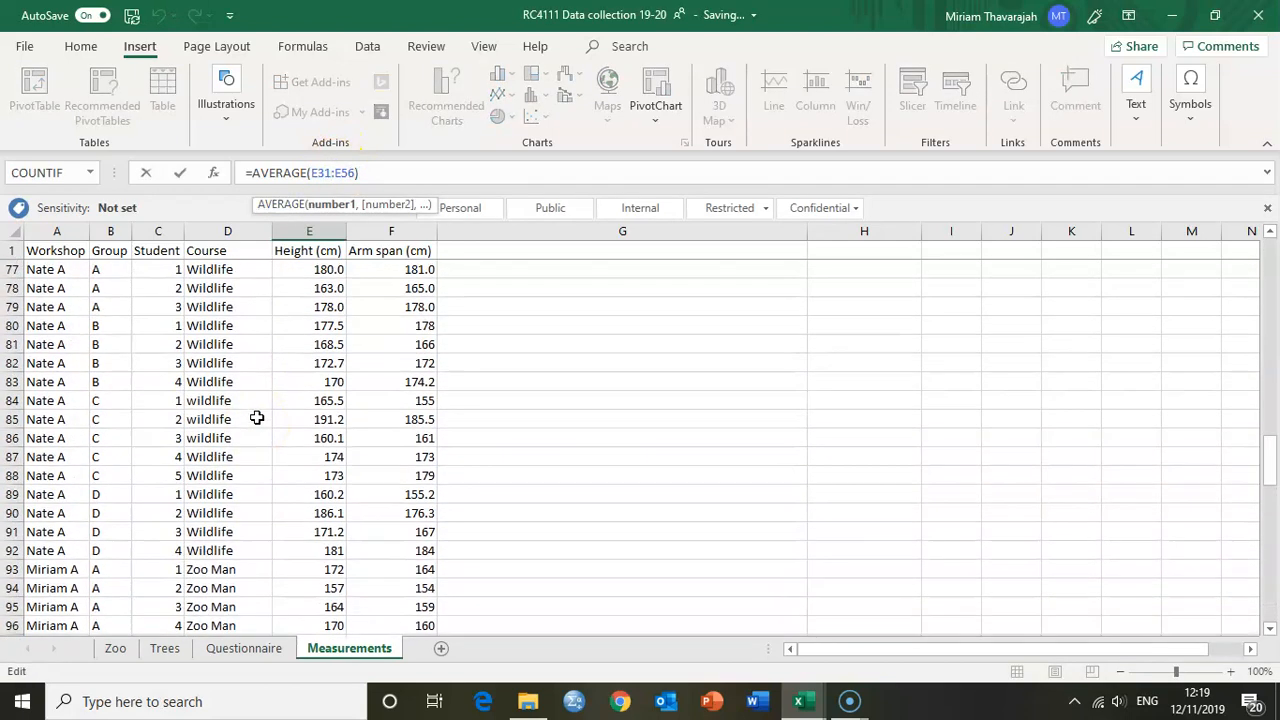
pyautogui.scroll(16, 257, 418)
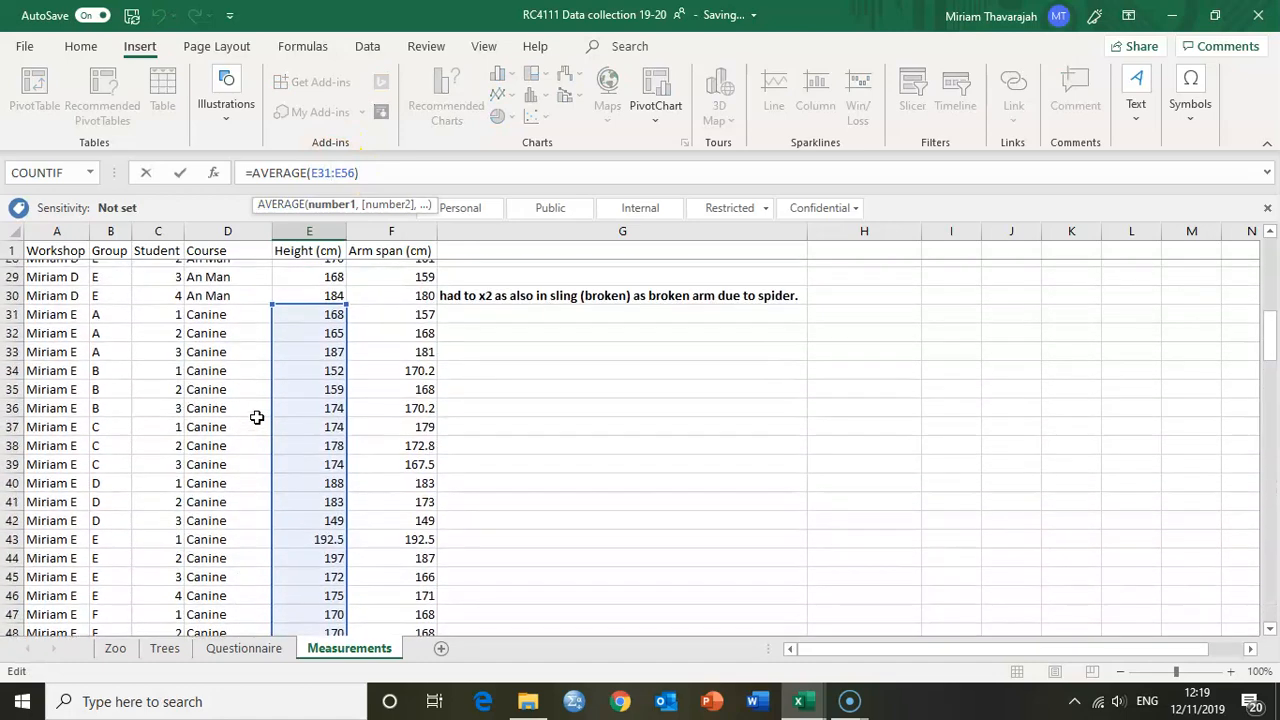
pyautogui.scroll(-2, 210, 551)
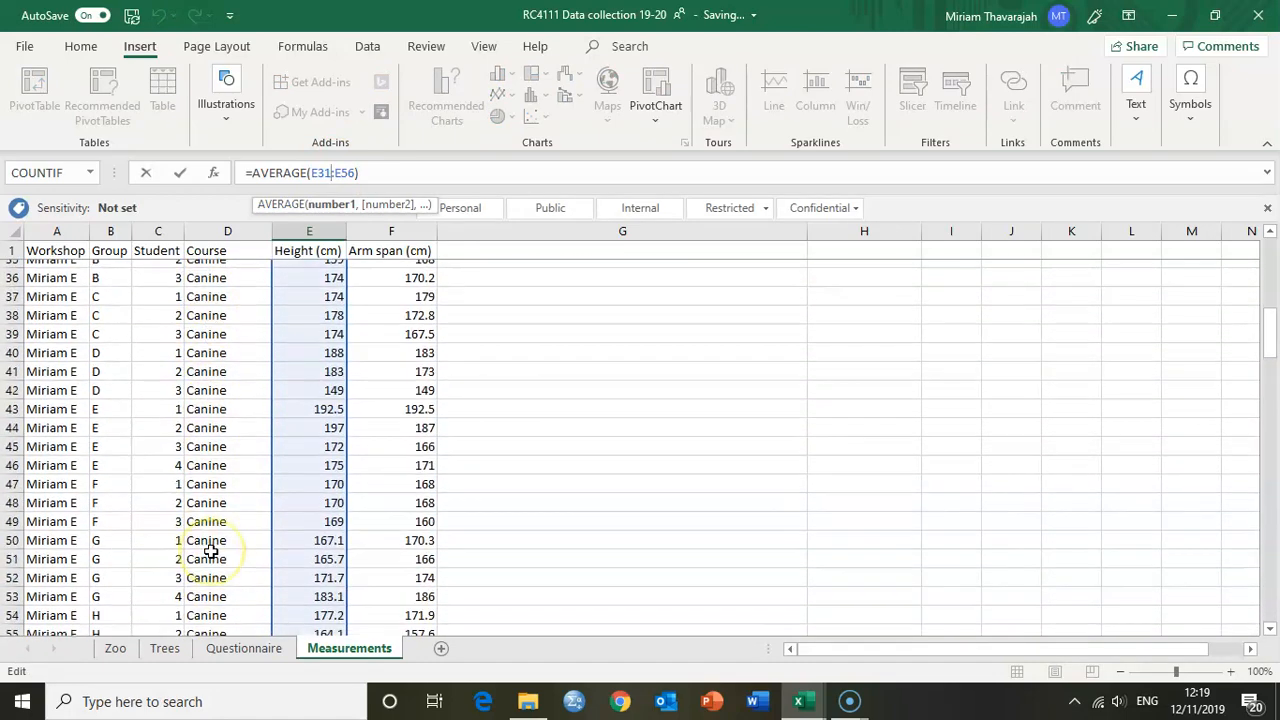
pyautogui.scroll(-9, 210, 551)
pyautogui.press('Return')
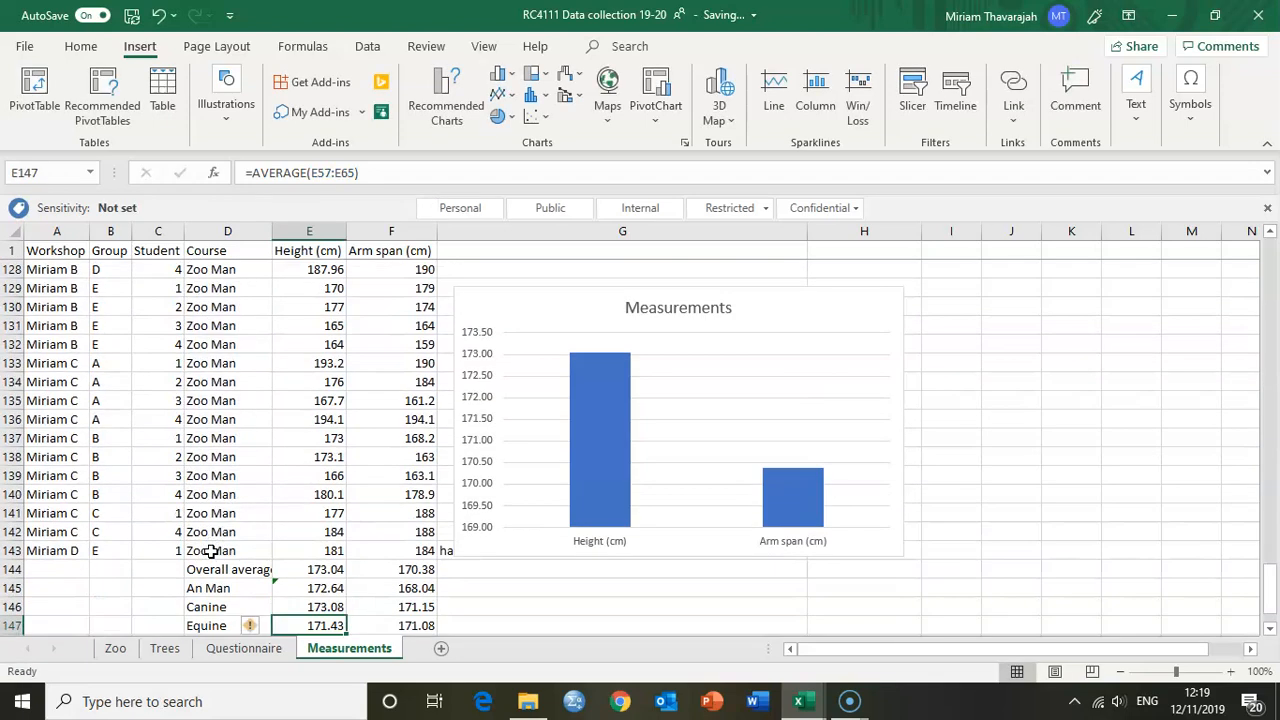
# Fill the course height average formulas in E145:E150 across into the arm span cells F145:F150
pyautogui.scroll(-3, 257, 394)
pyautogui.click(410, 401)
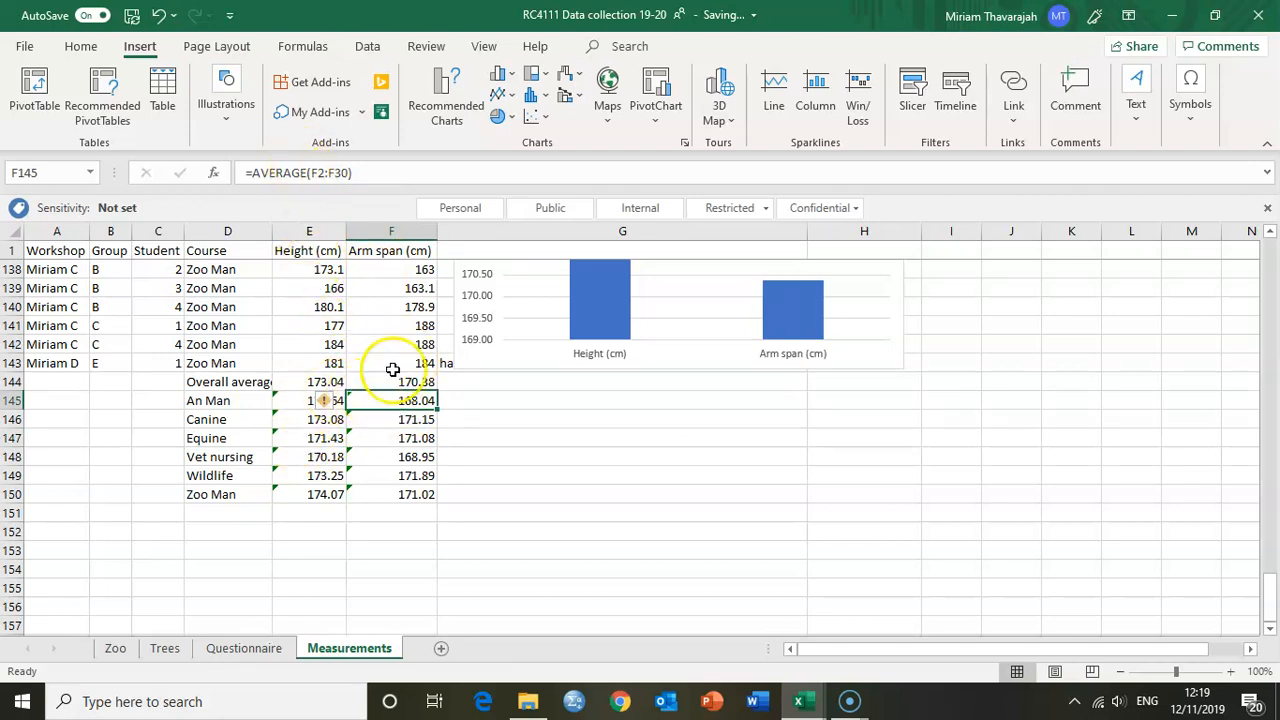
pyautogui.moveTo(324, 400); pyautogui.dragTo(302, 491)
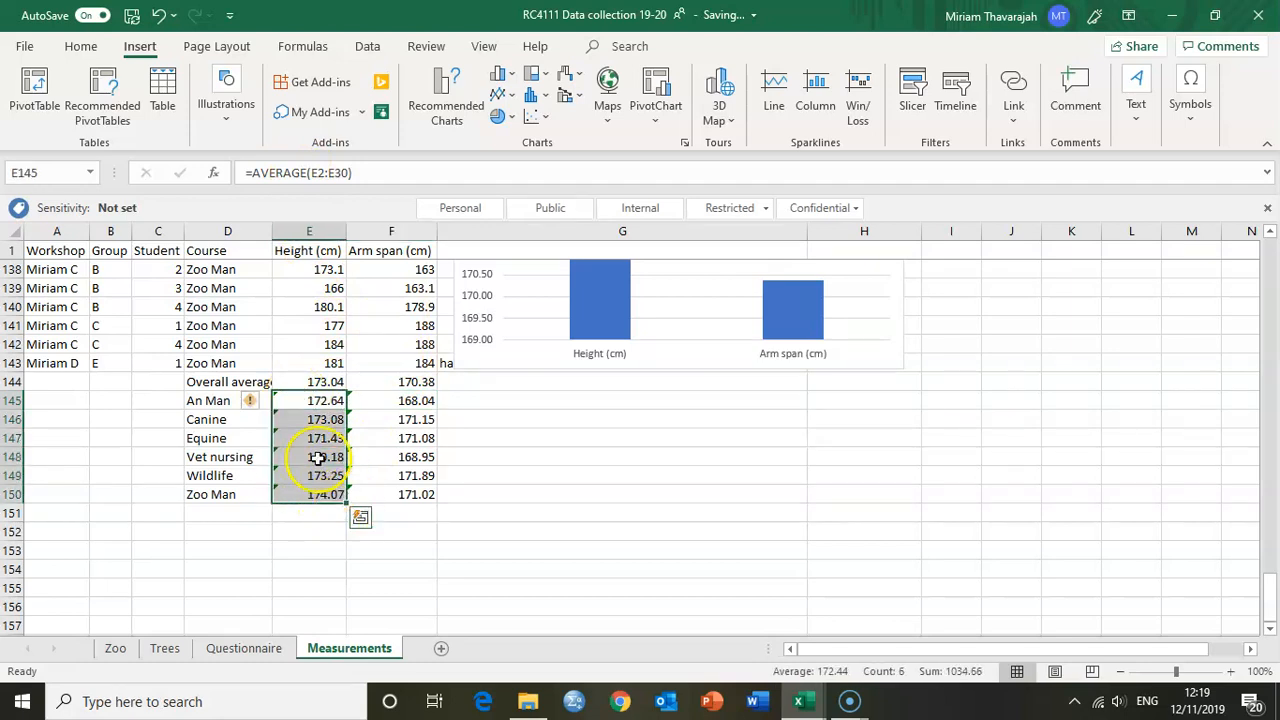
pyautogui.moveTo(277, 400); pyautogui.dragTo(417, 508)
# Inspect the formula of the An Man arm span average in F145 and check which data cells it covers
pyautogui.click(409, 405)
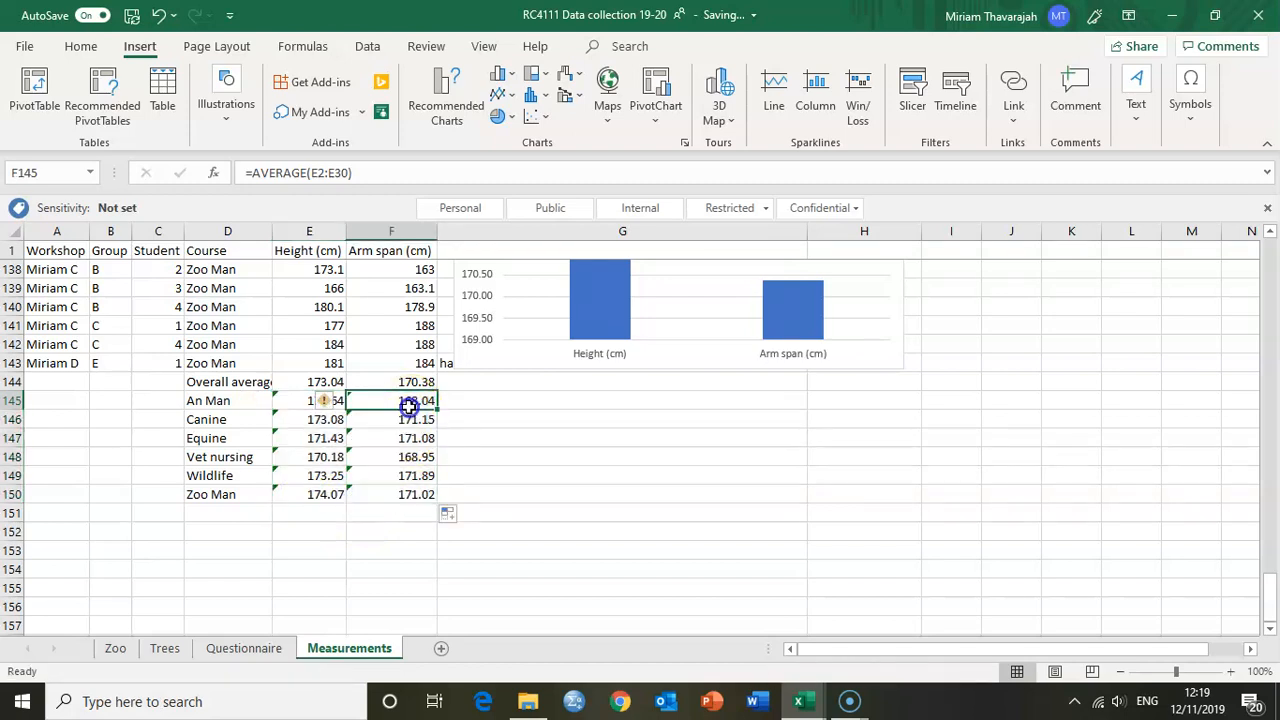
pyautogui.click(320, 172)
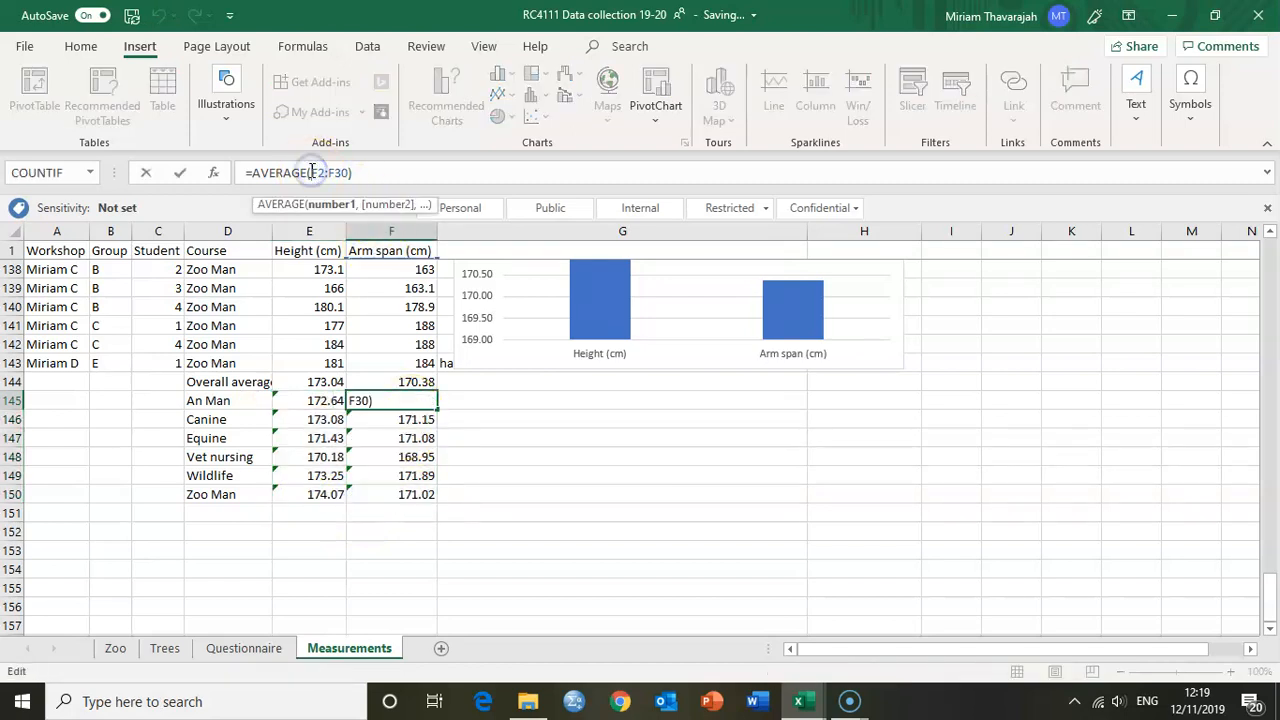
pyautogui.scroll(20, 332, 339)
pyautogui.hscroll(5, 332, 339)
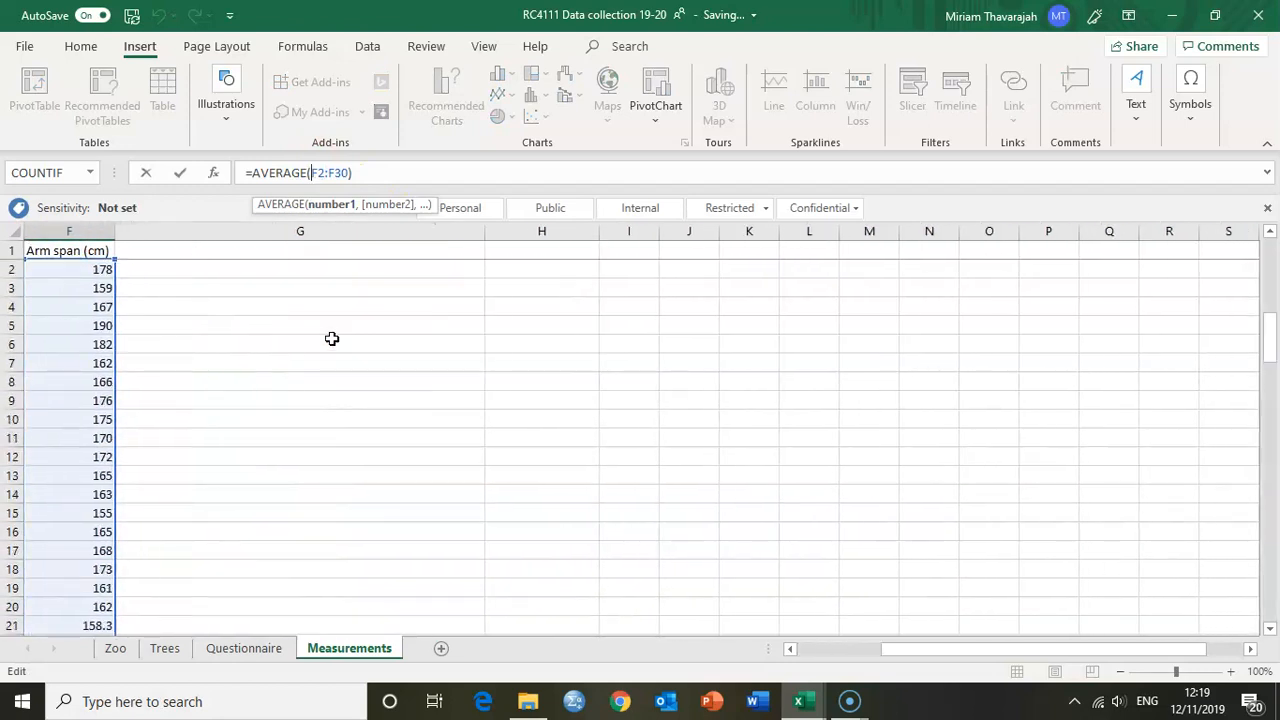
pyautogui.hscroll(-5, 332, 339)
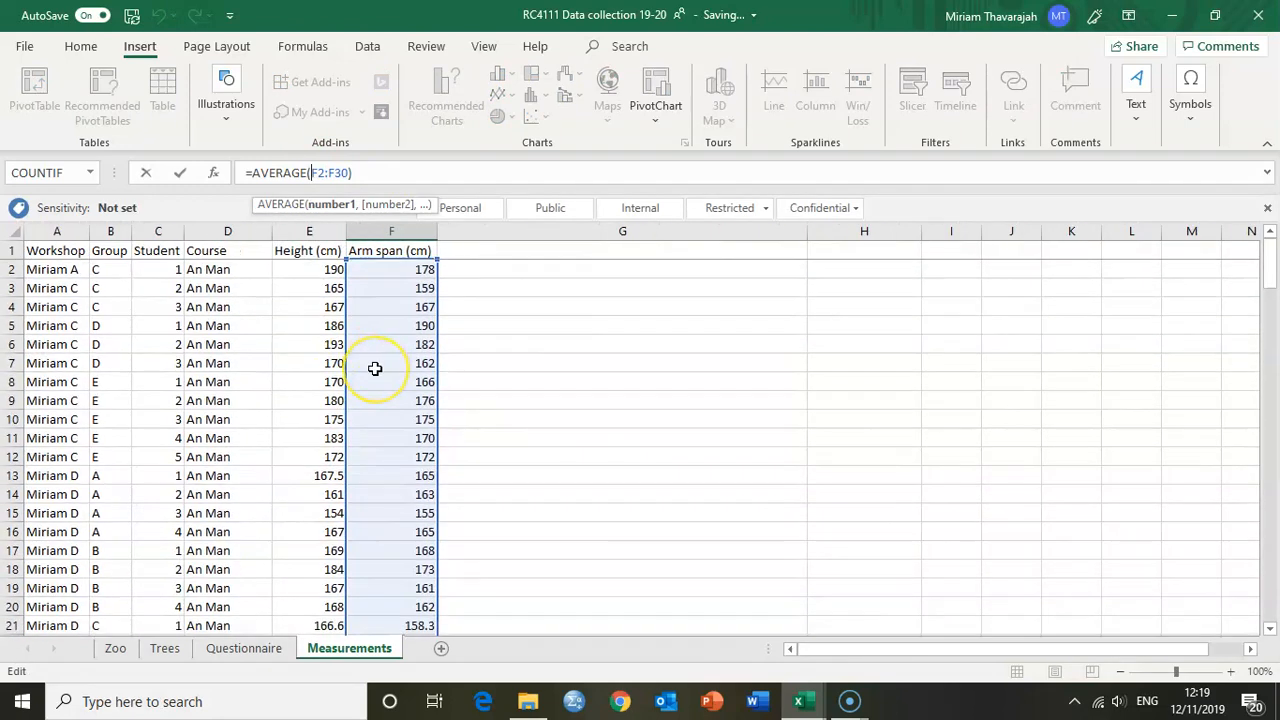
pyautogui.press('Return')
pyautogui.scroll(-4, 330, 420)
pyautogui.scroll(2, 323, 437)
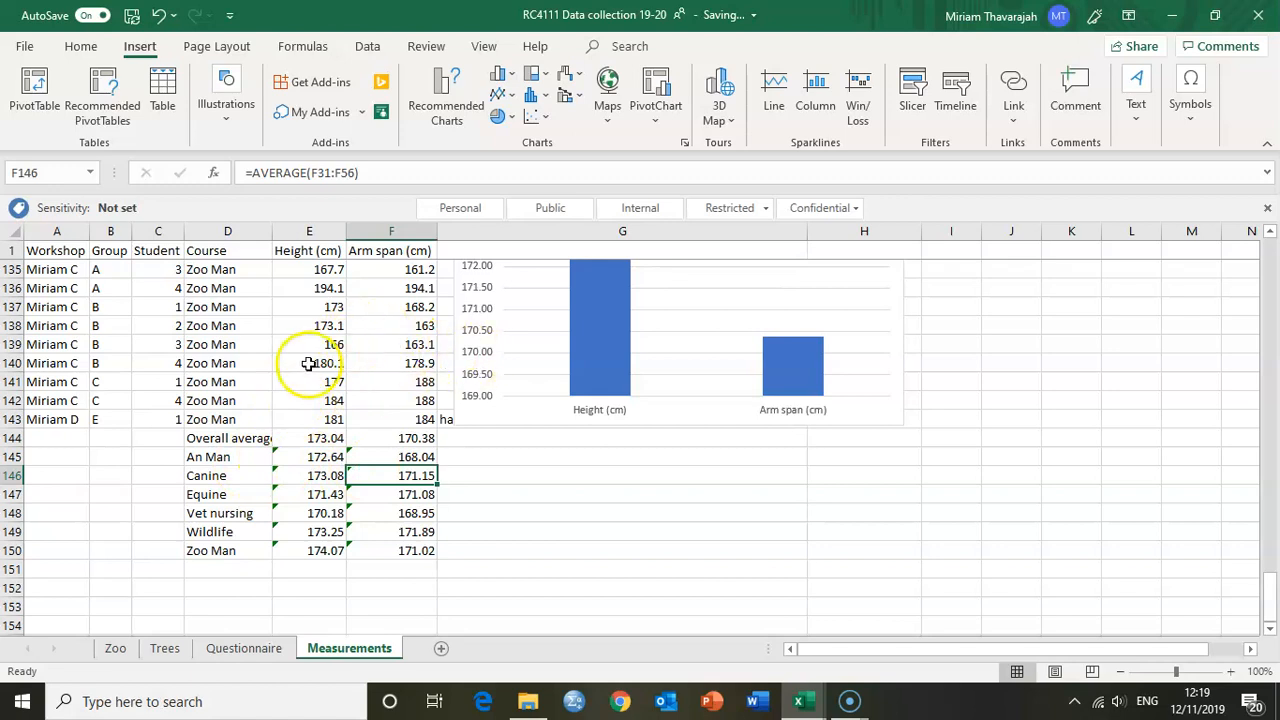
# Insert a 2-D clustered column chart from the course averages in D145:F150 and place it just beside the averages
pyautogui.click(229, 455)
pyautogui.moveTo(229, 455); pyautogui.dragTo(437, 550)
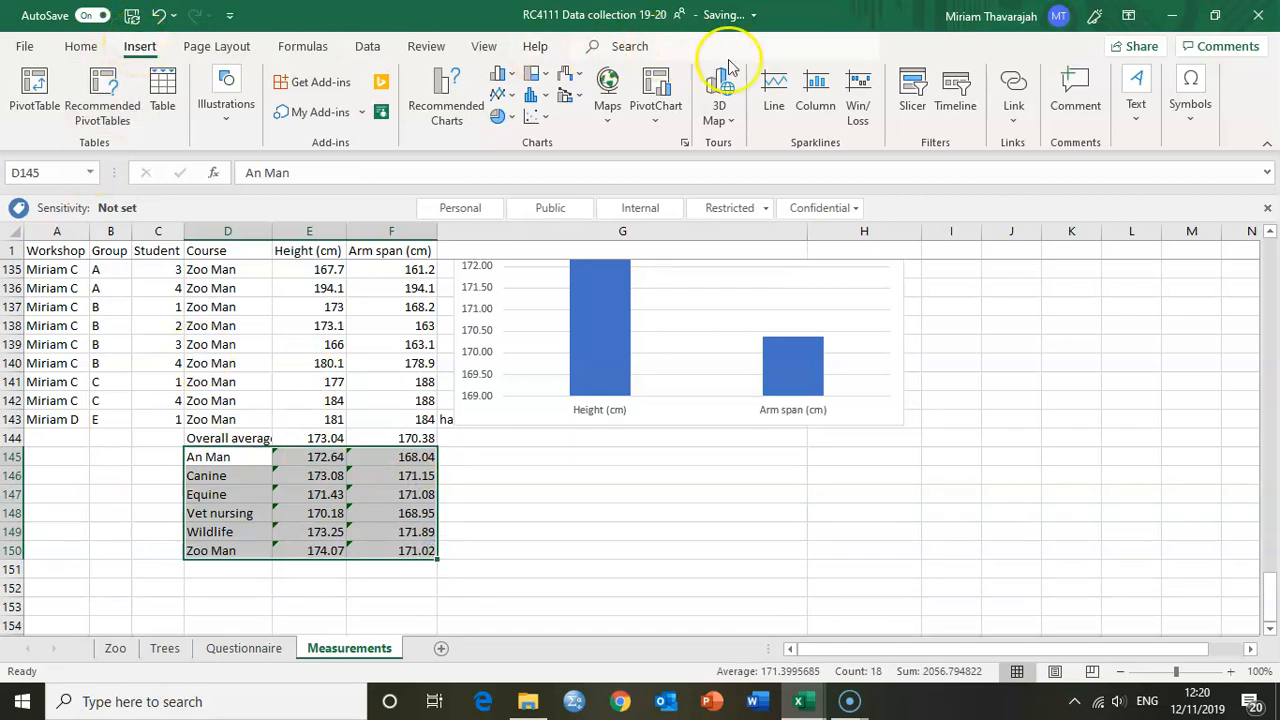
pyautogui.click(503, 80)
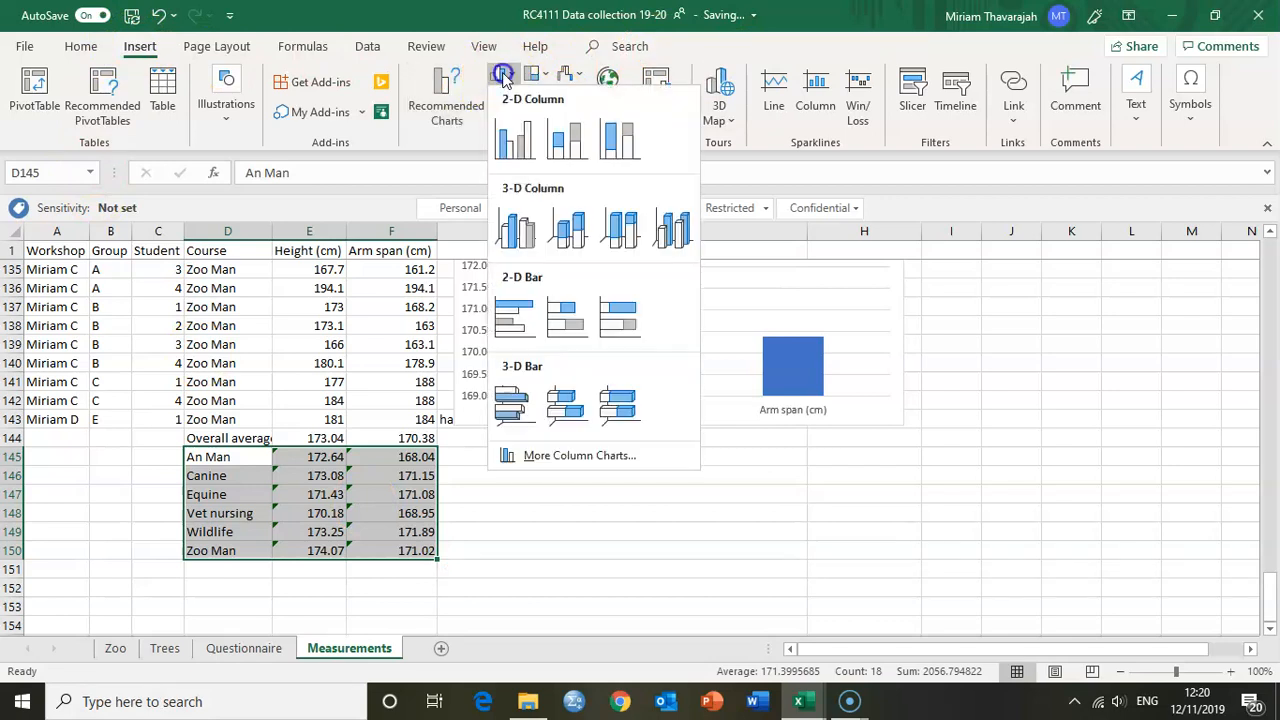
pyautogui.click(509, 139)
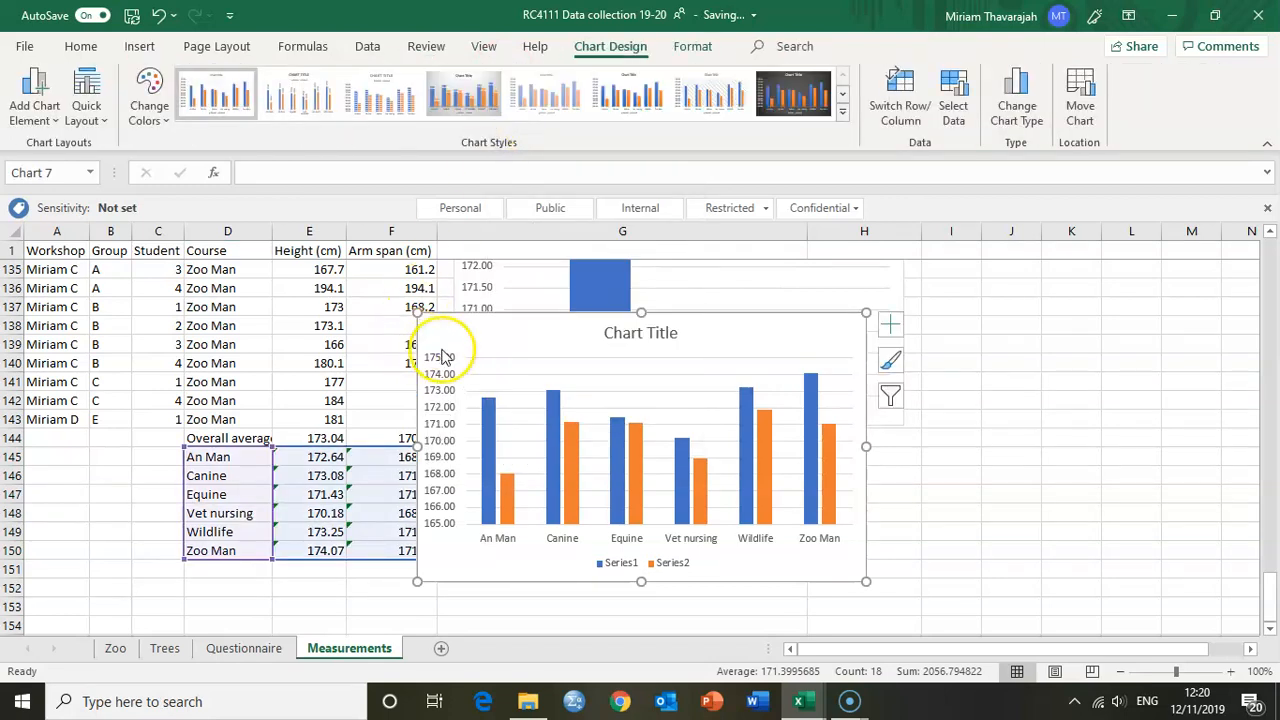
pyautogui.moveTo(431, 331); pyautogui.dragTo(472, 370)
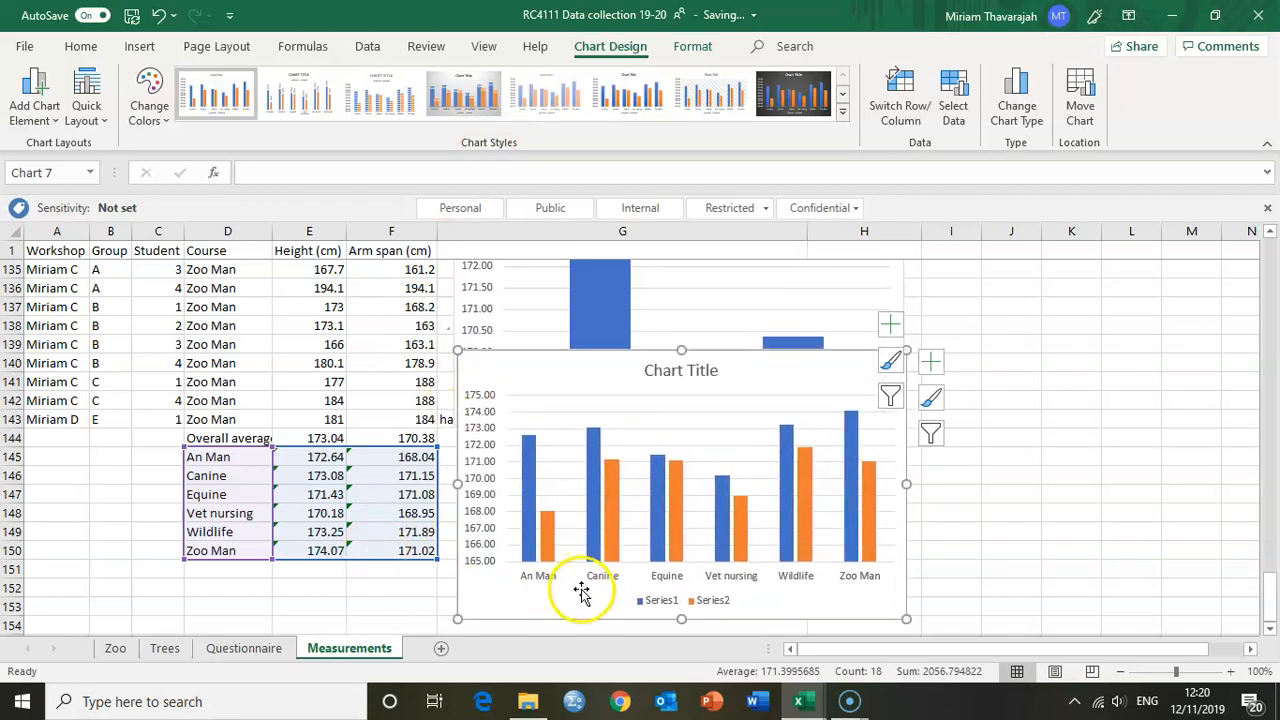
pyautogui.click(230, 459)
pyautogui.moveTo(230, 459); pyautogui.dragTo(227, 549)
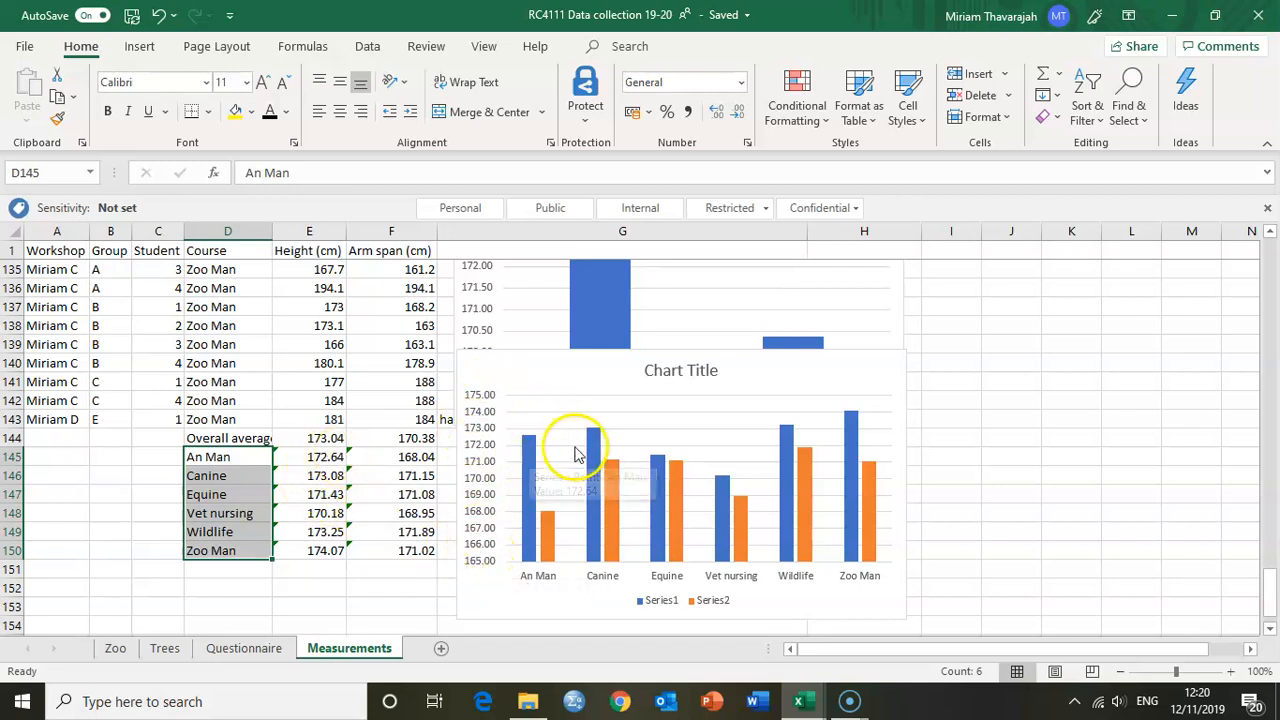
pyautogui.moveTo(548, 541)
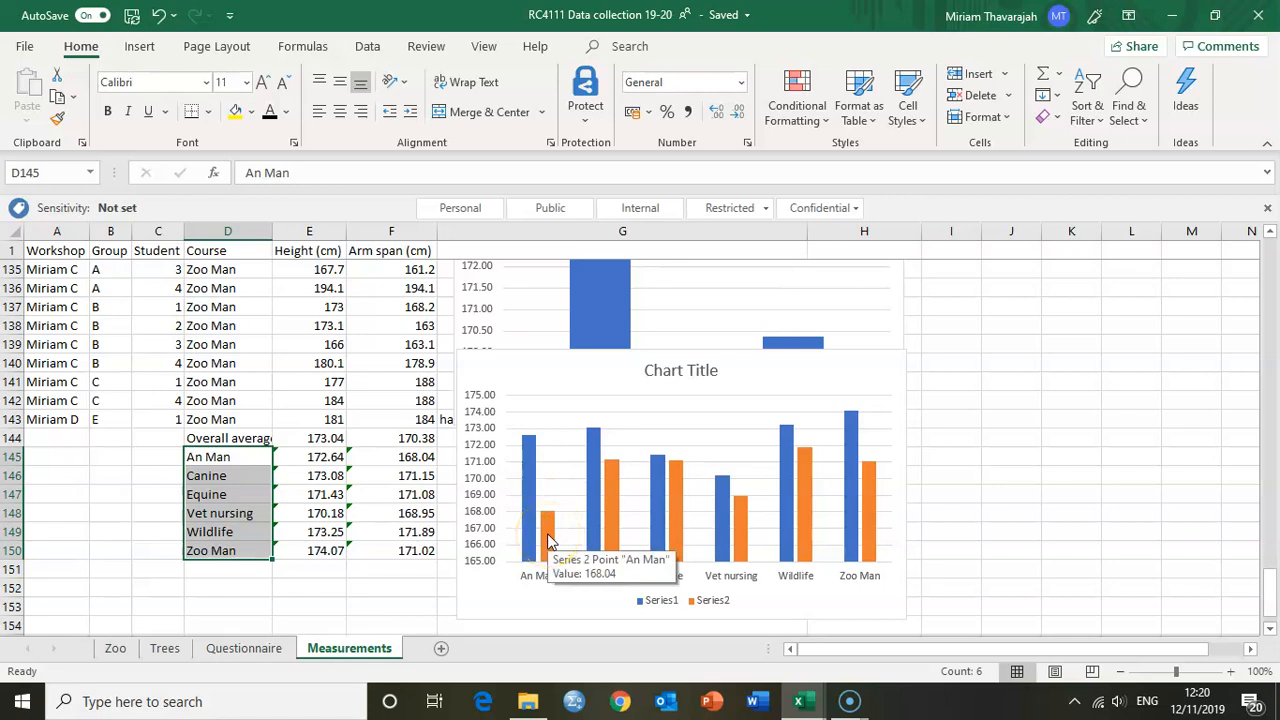
pyautogui.moveTo(528, 443)
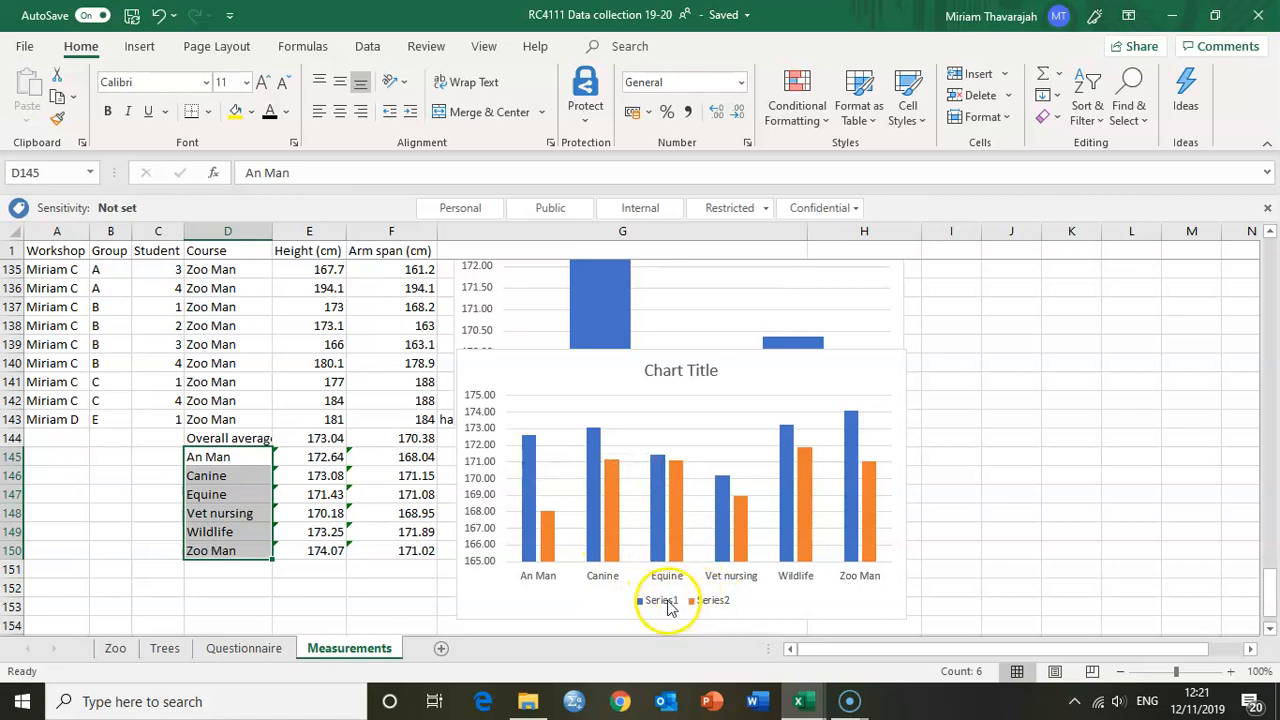
# Open the data source settings of the course averages chart
pyautogui.click(470, 371)
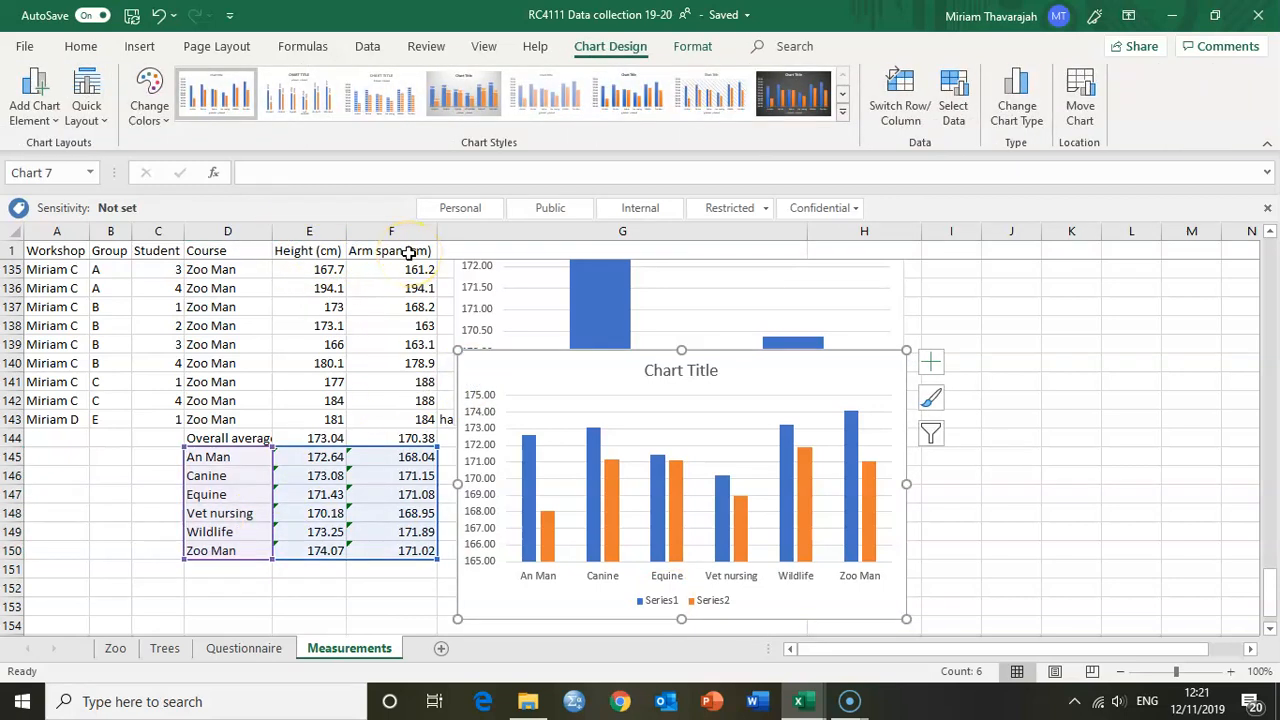
pyautogui.rightClick(477, 362)
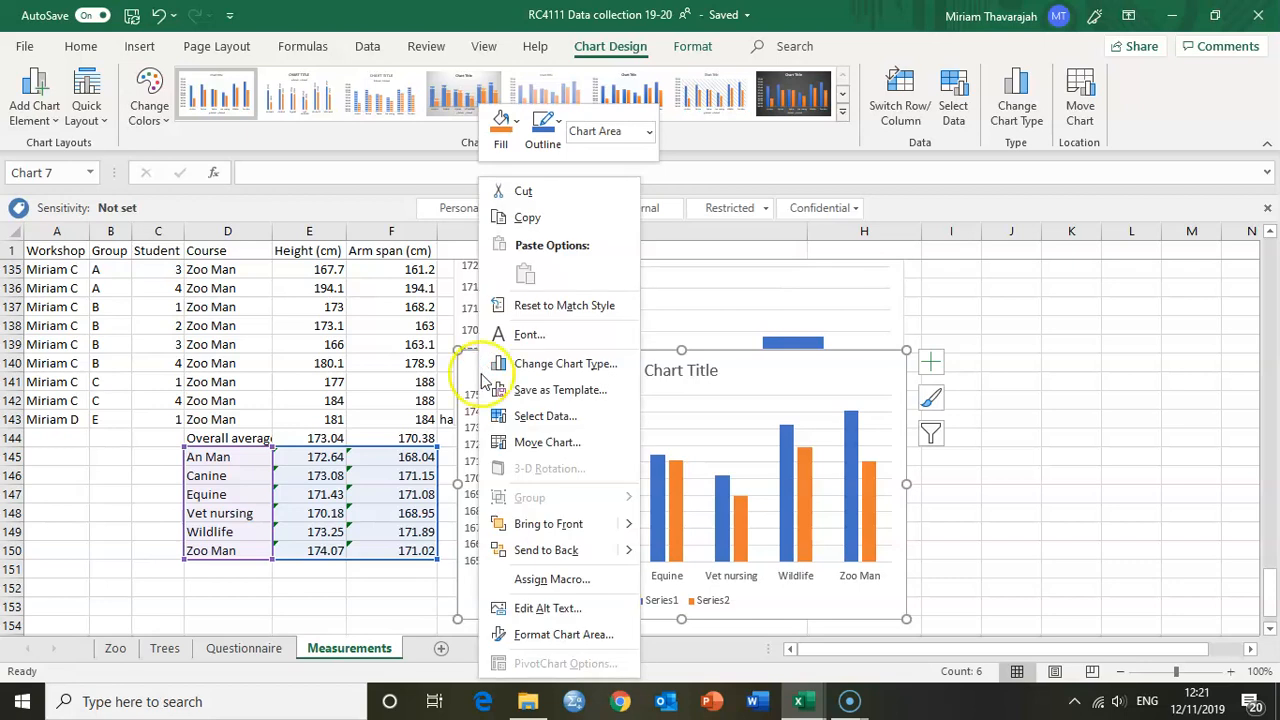
pyautogui.click(470, 369)
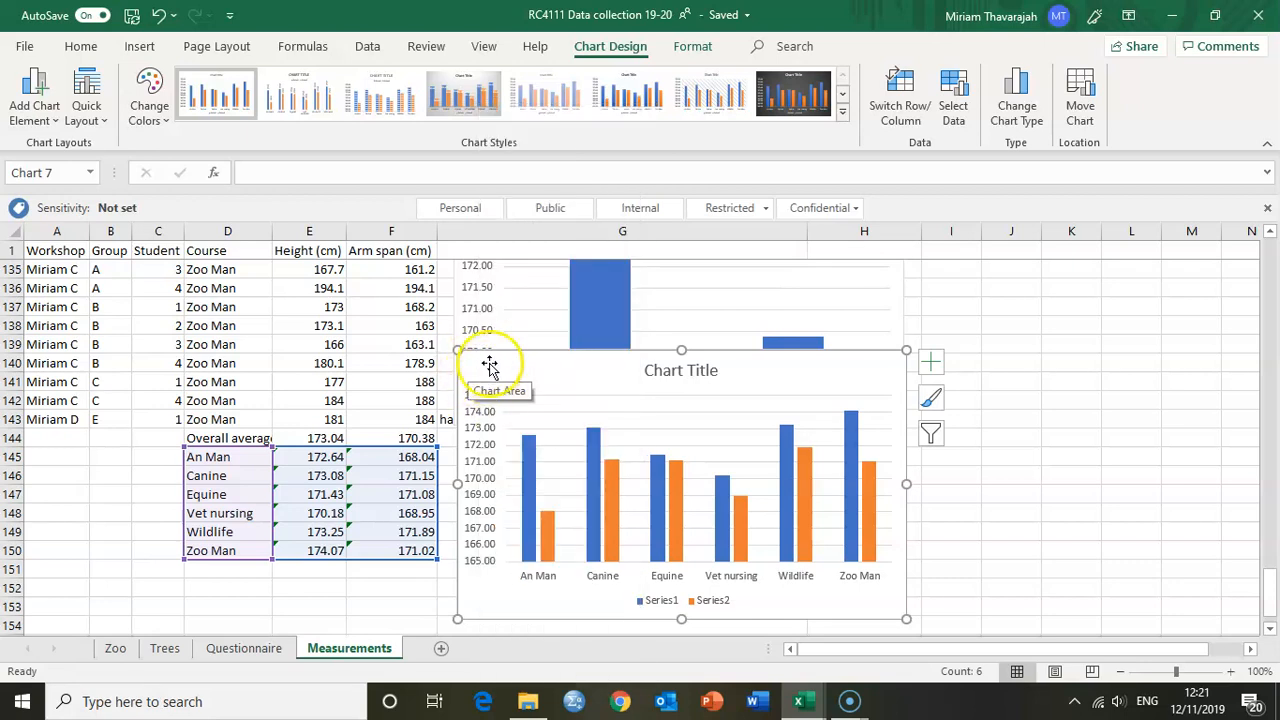
pyautogui.click(476, 368)
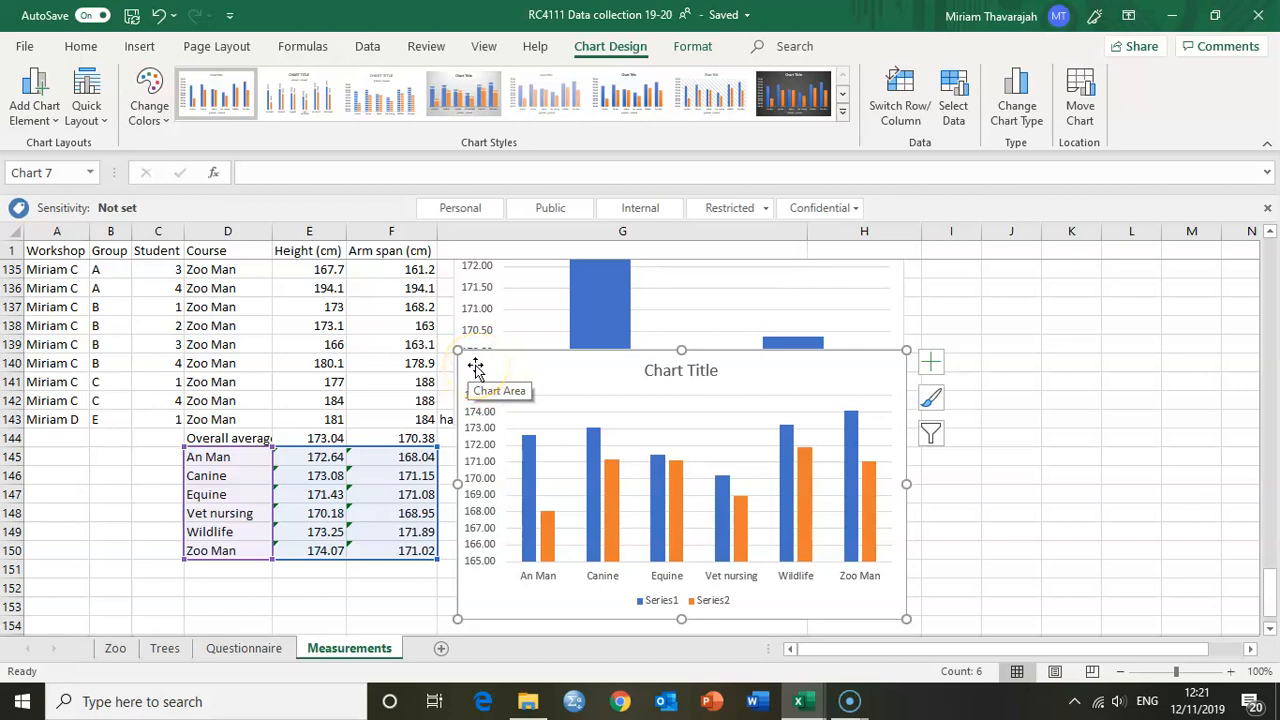
pyautogui.rightClick(476, 368)
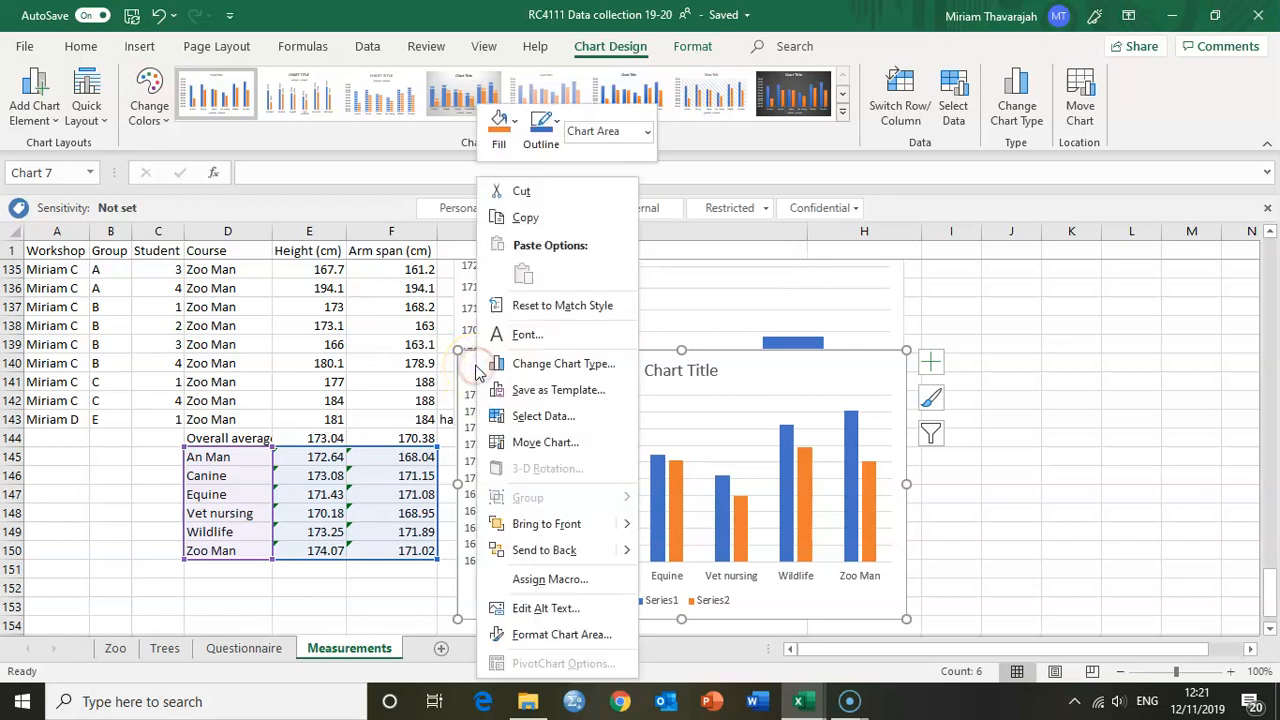
pyautogui.click(527, 415)
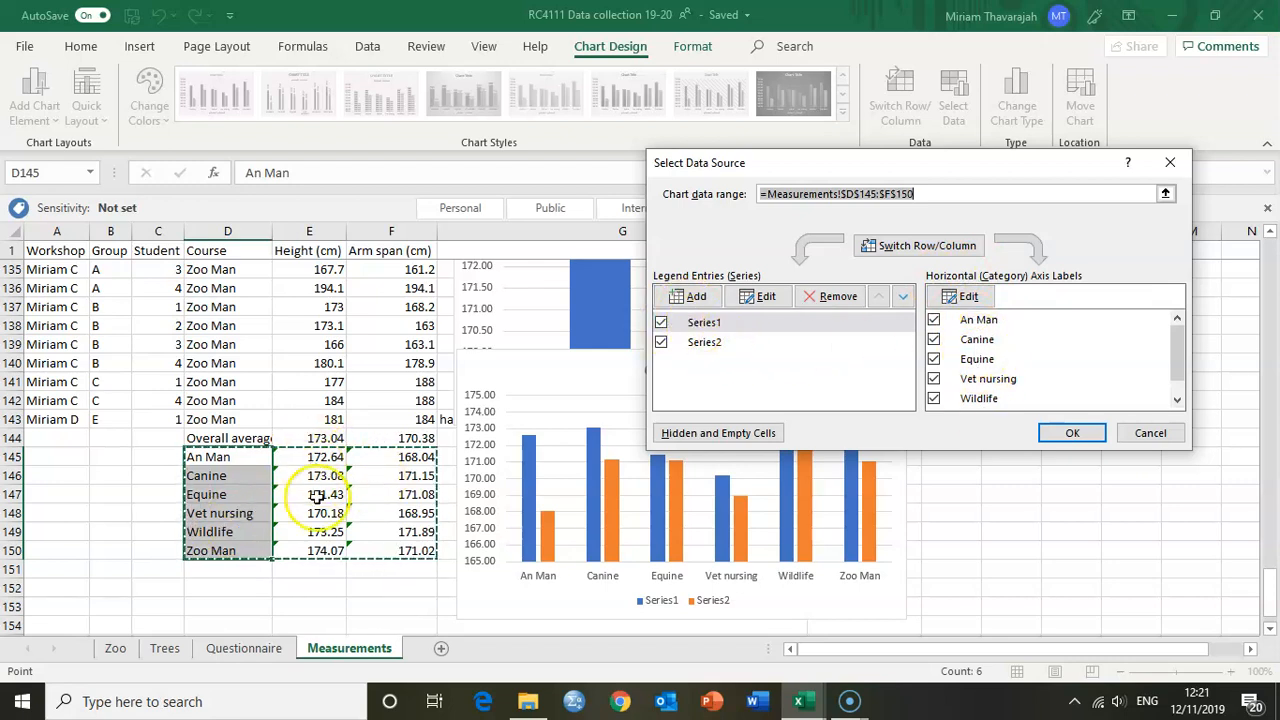
# Open the first chart series for editing and use the height averages E145:E150 as its values
pyautogui.click(703, 323)
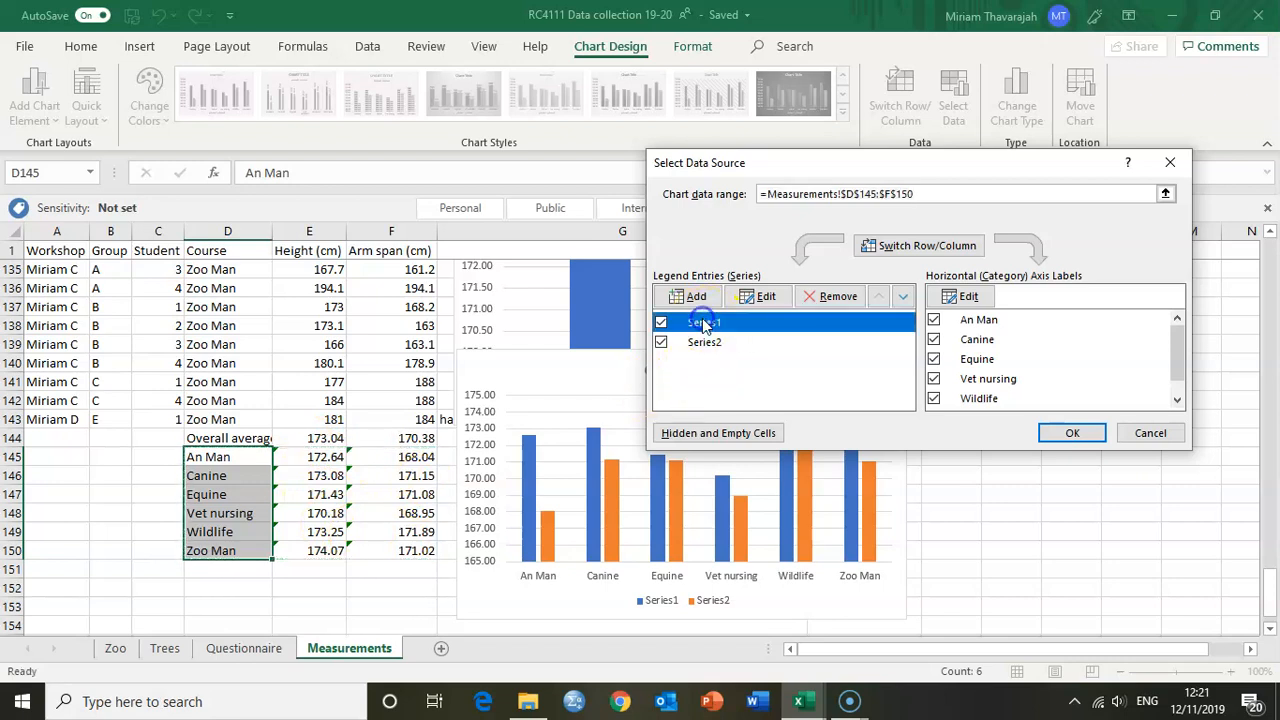
pyautogui.click(758, 297)
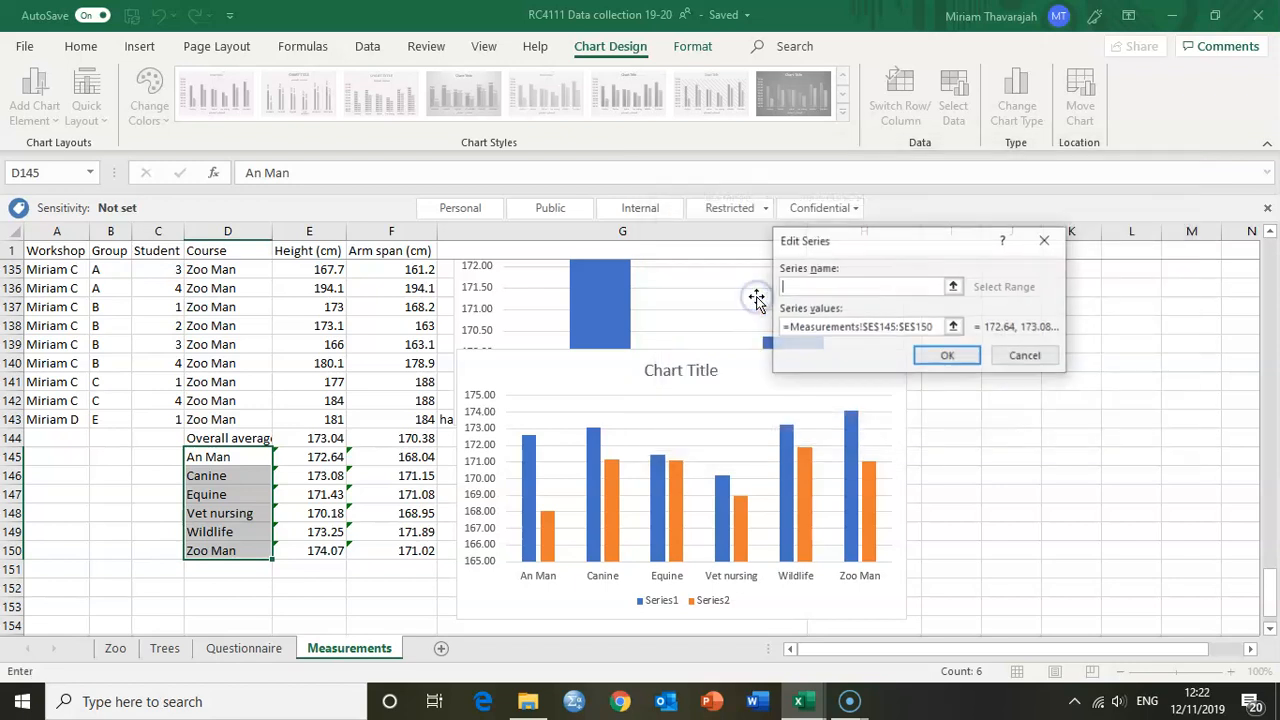
pyautogui.click(928, 327)
pyautogui.moveTo(300, 458); pyautogui.dragTo(309, 556)
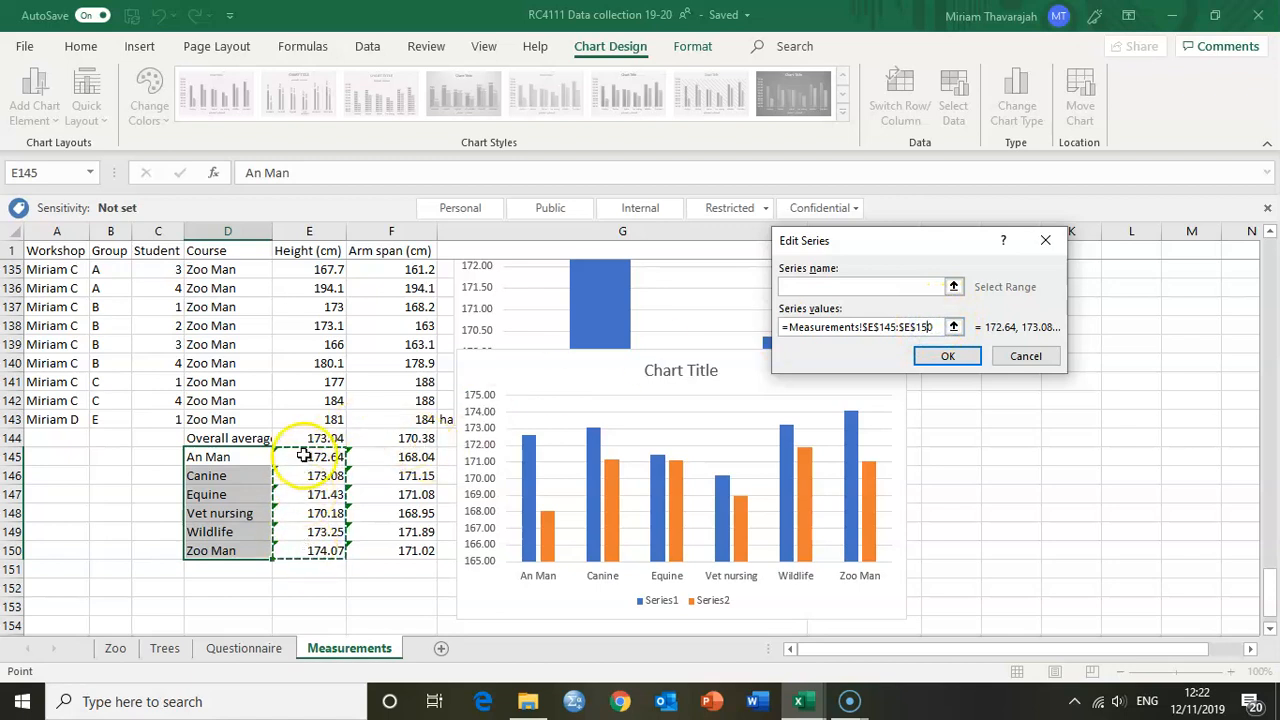
# Try "Height" as a fixed name for the first series and clear the name
pyautogui.click(920, 289)
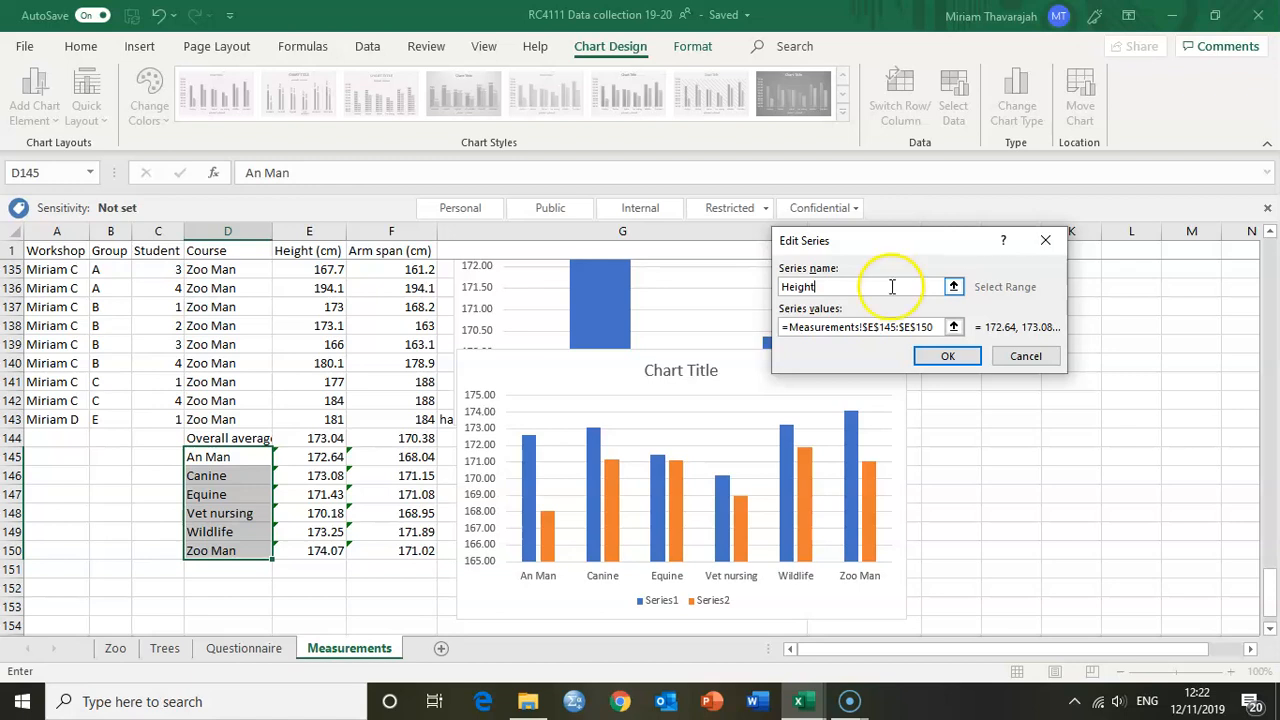
pyautogui.click(806, 288)
pyautogui.press('BackSpace')
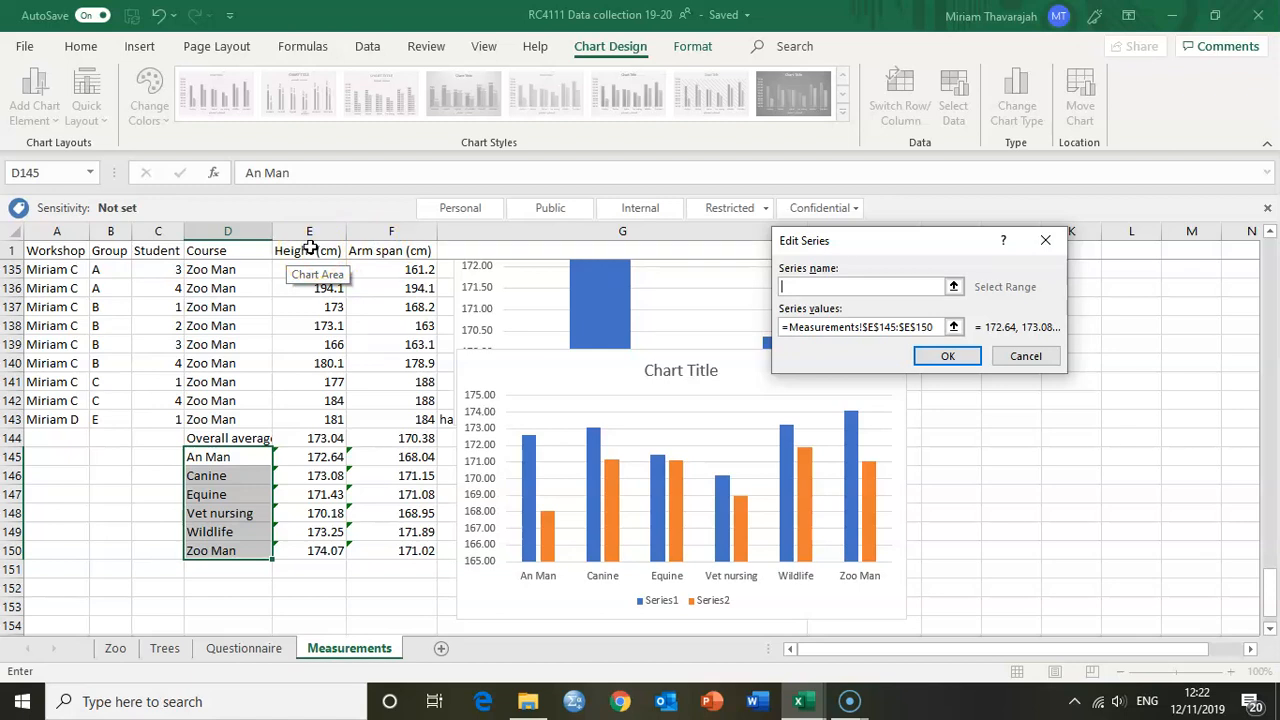
# Link the first series' name to the Height (cm) header in cell E1
pyautogui.click(955, 288)
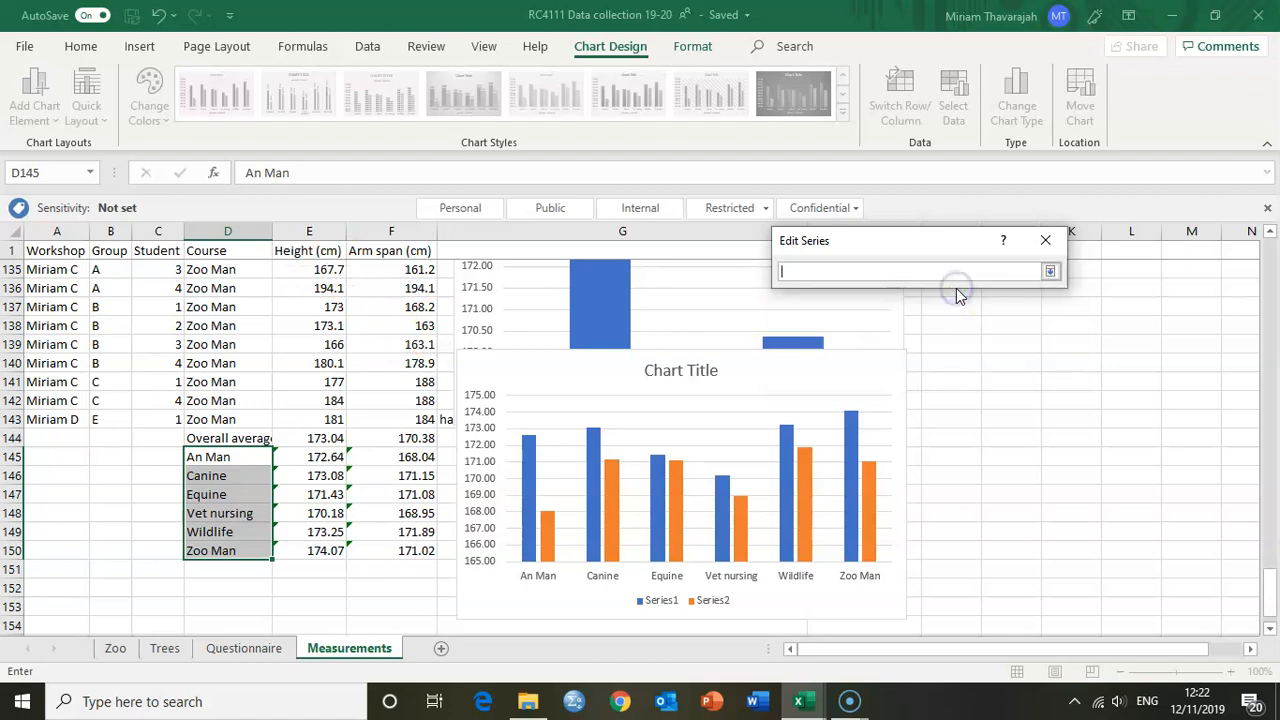
pyautogui.click(1058, 272)
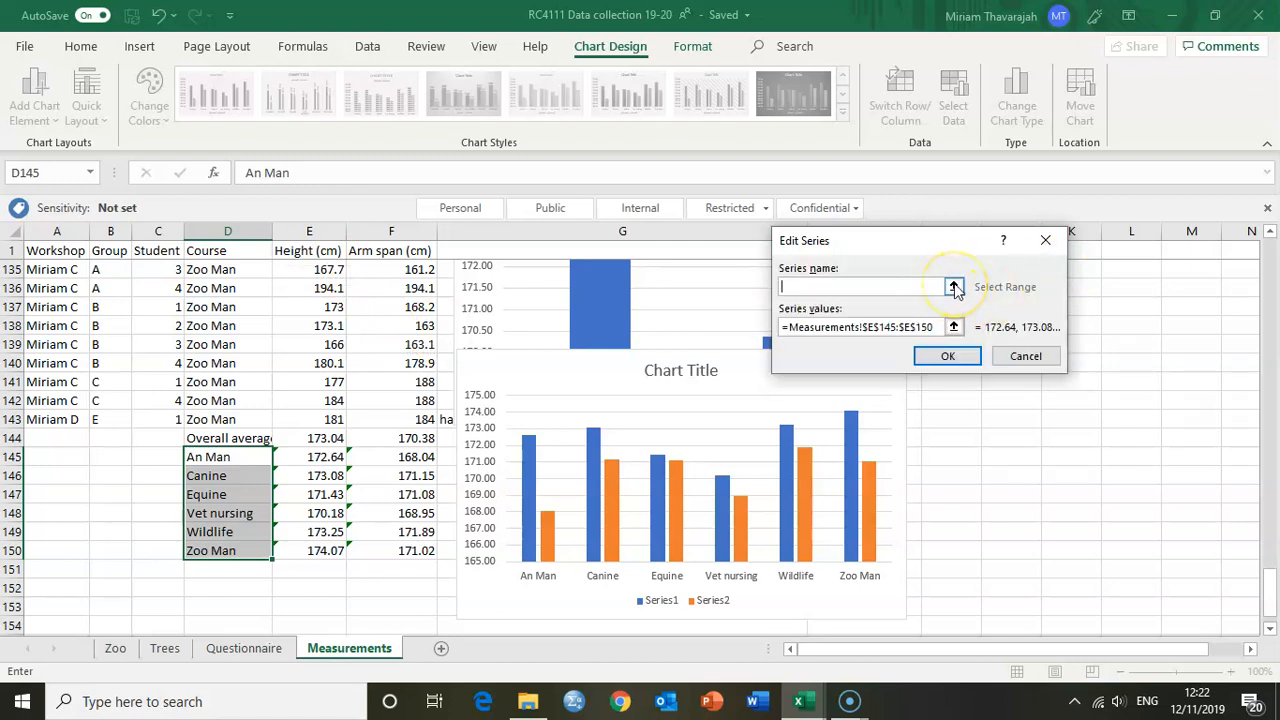
pyautogui.click(955, 288)
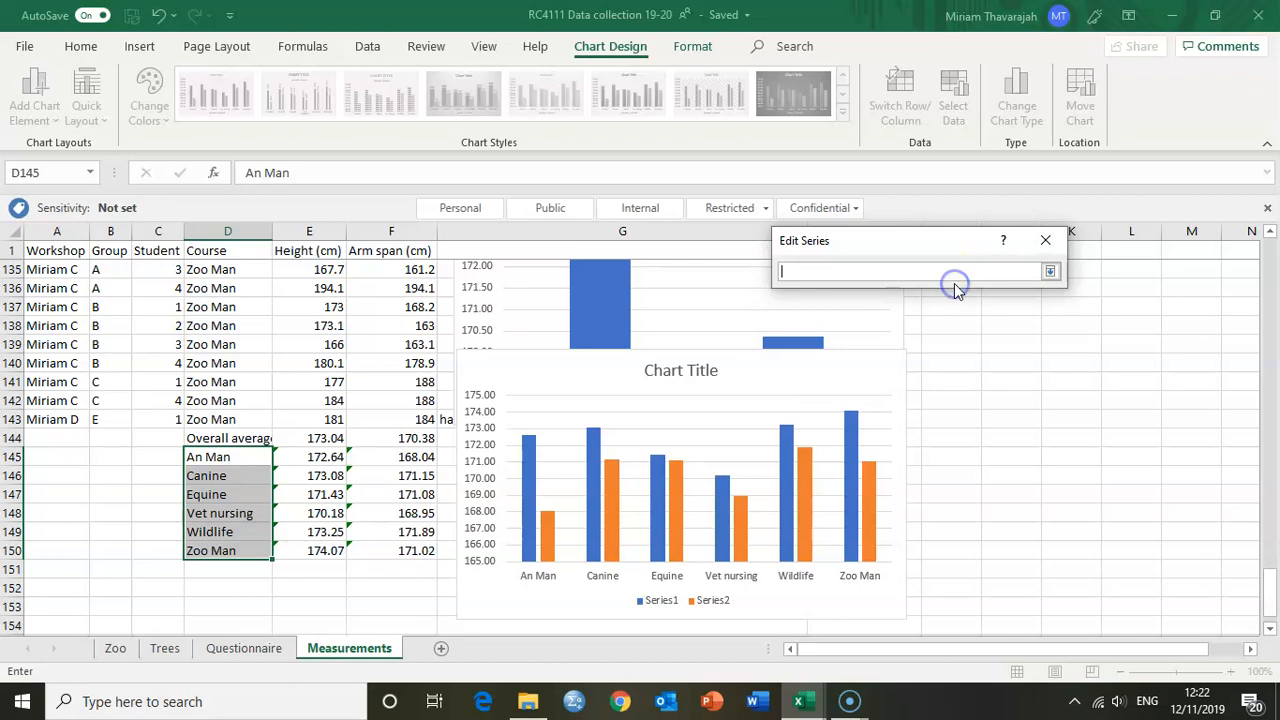
pyautogui.click(298, 251)
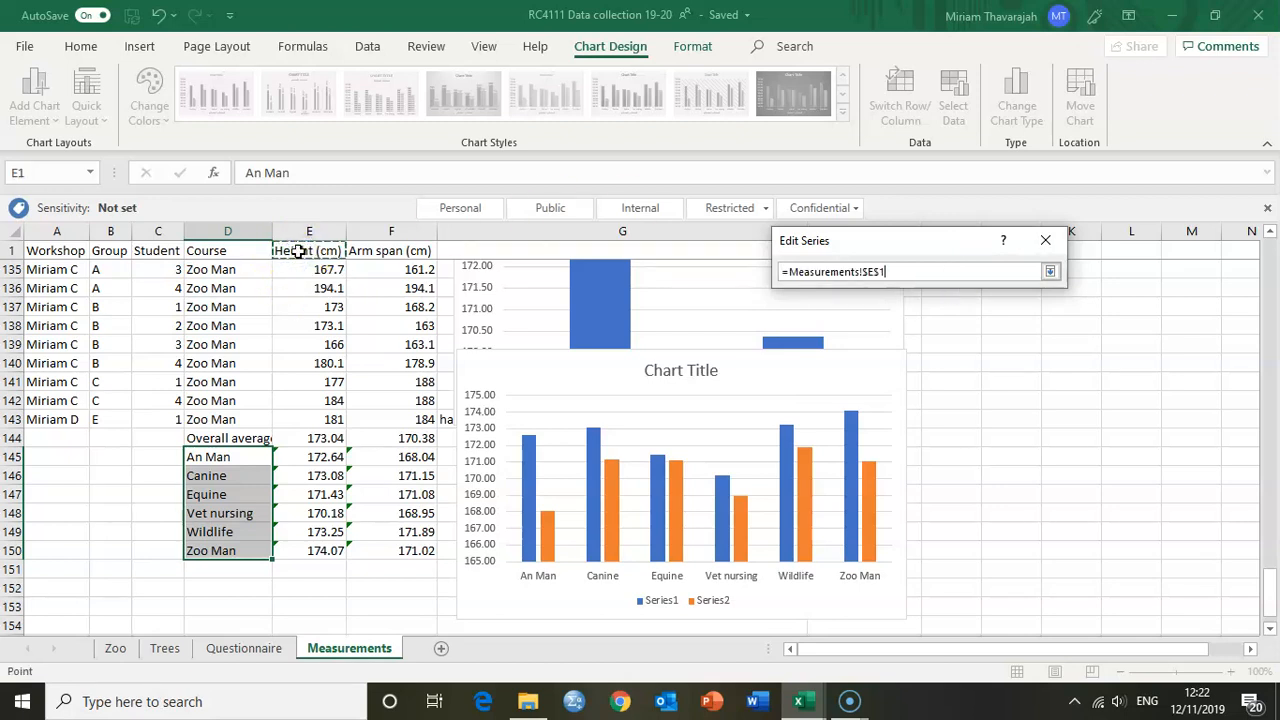
pyautogui.click(1059, 274)
pyautogui.click(946, 356)
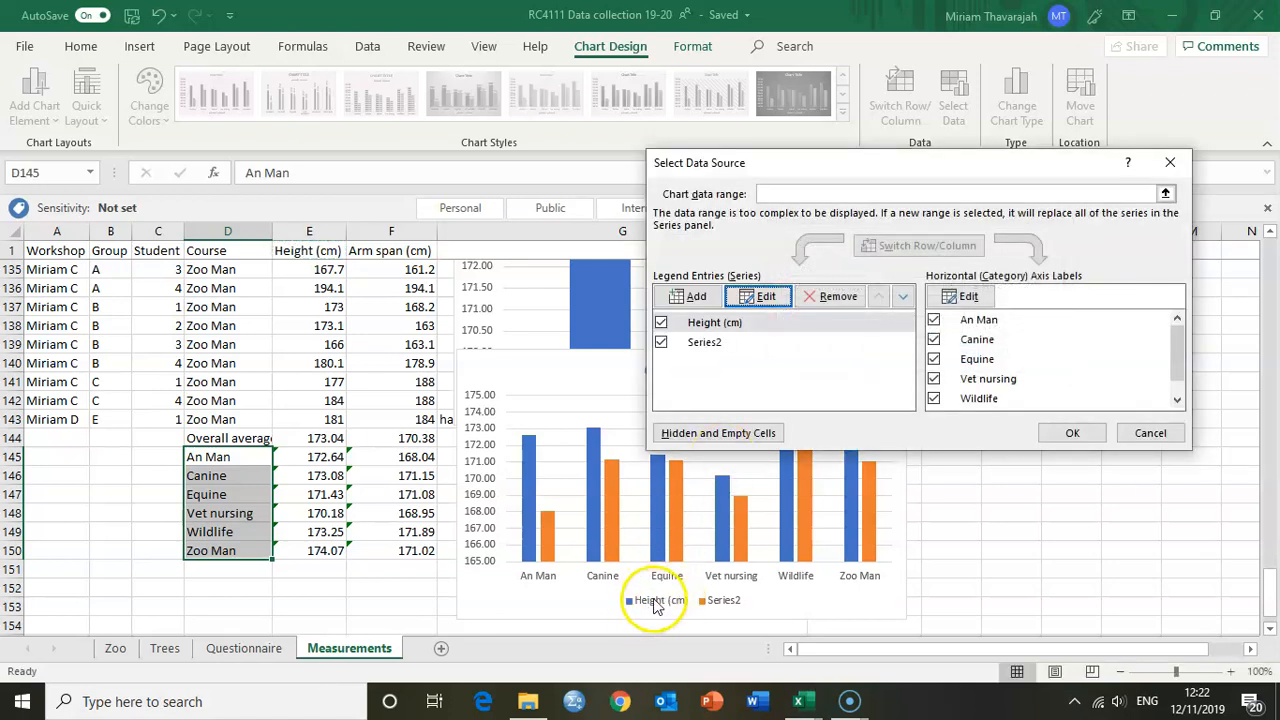
# Link the second series' name to the Arm span (cm) header in cell F1 and apply the chart's data source changes
pyautogui.click(708, 343)
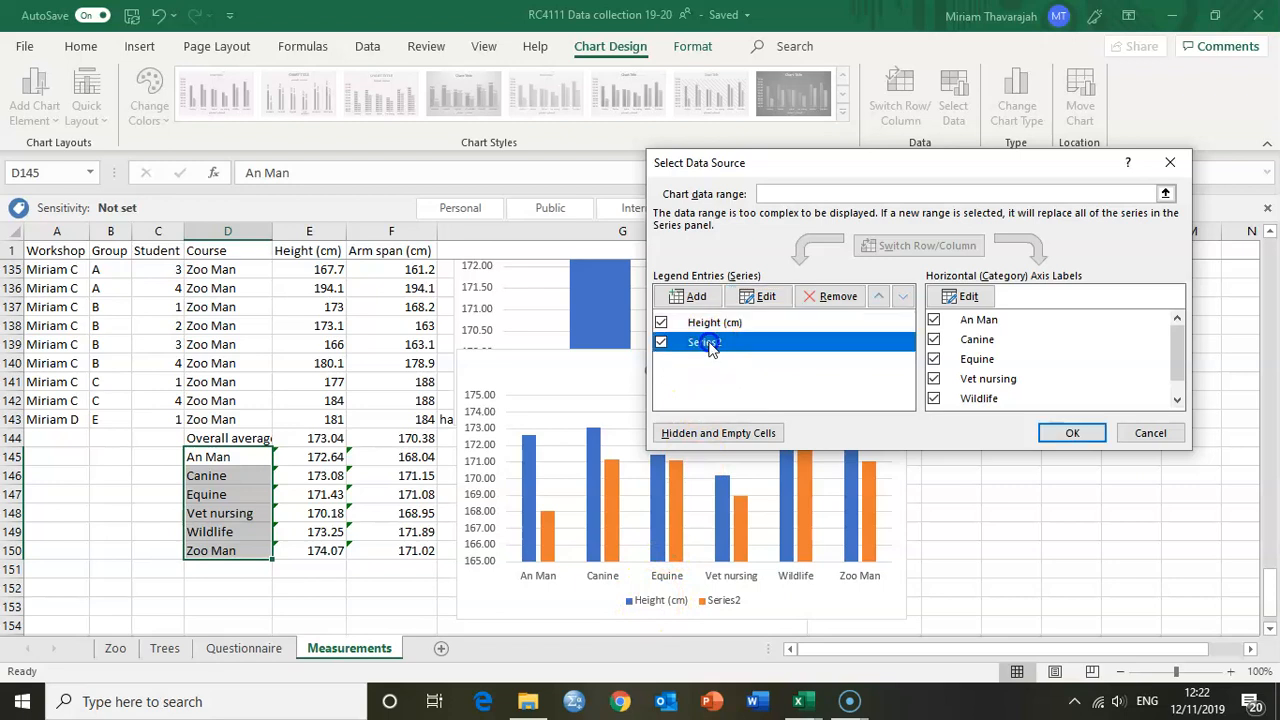
pyautogui.click(760, 295)
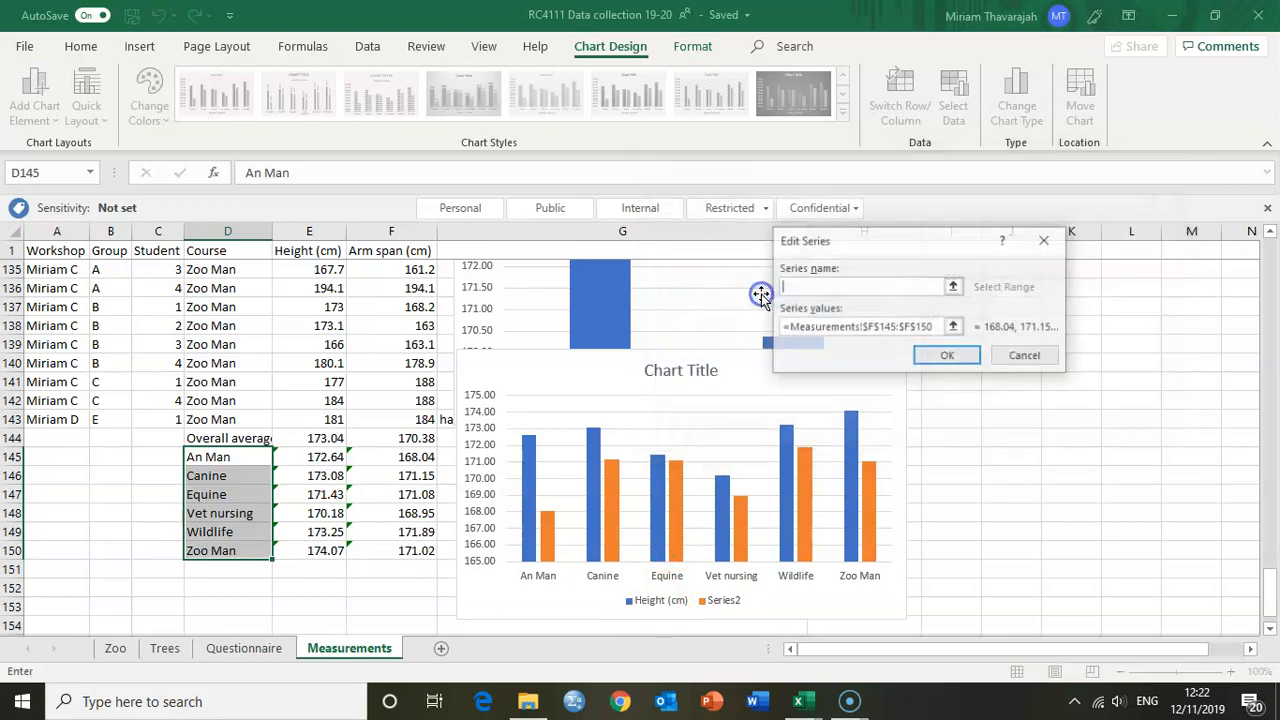
pyautogui.click(952, 286)
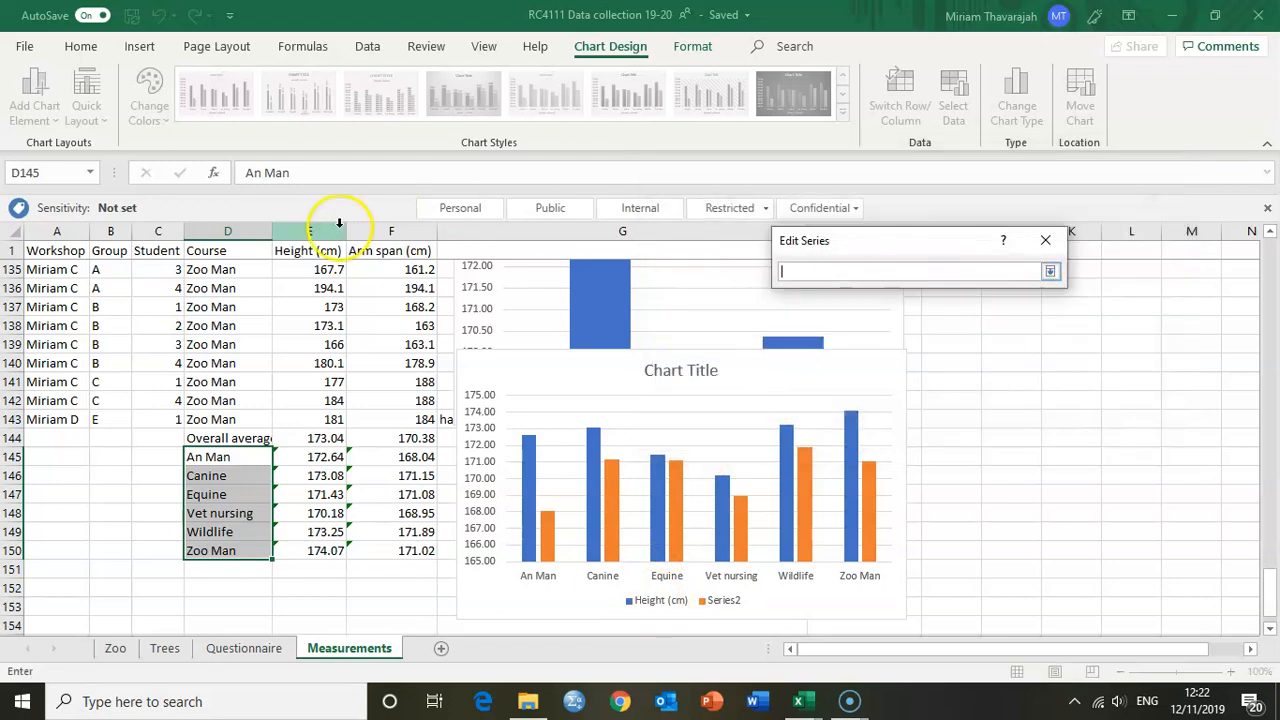
pyautogui.click(378, 251)
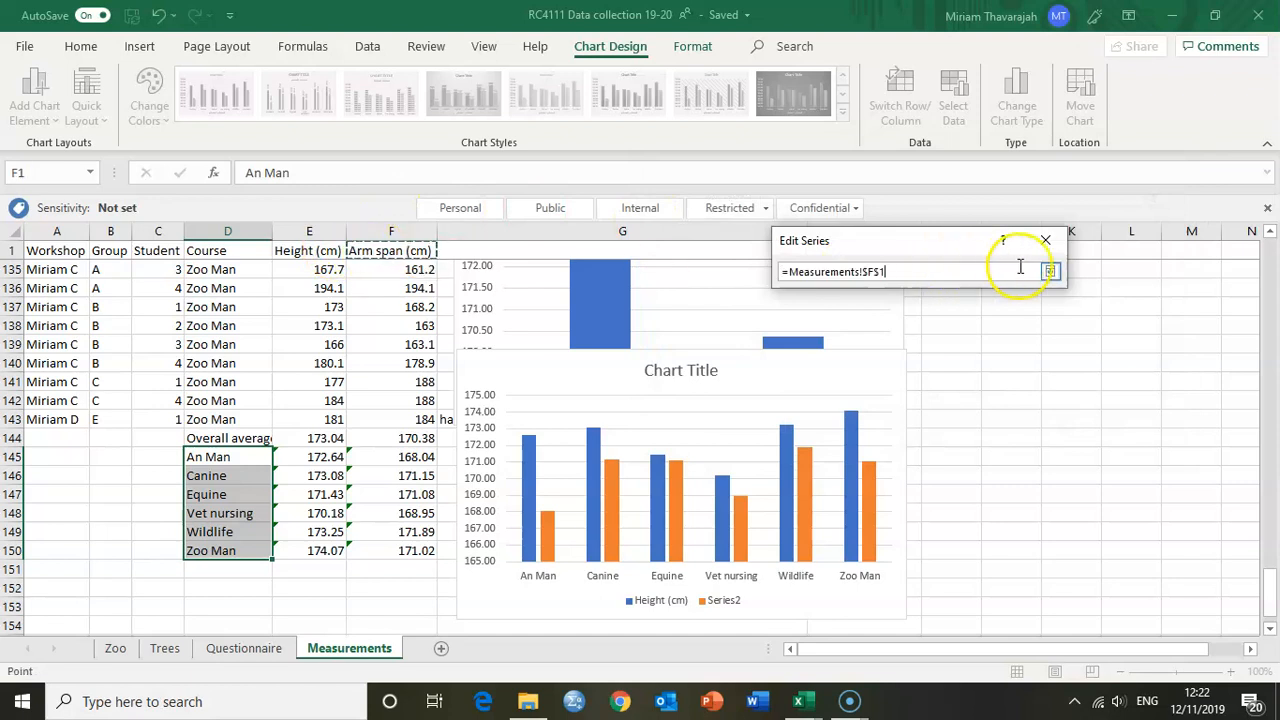
pyautogui.click(1050, 271)
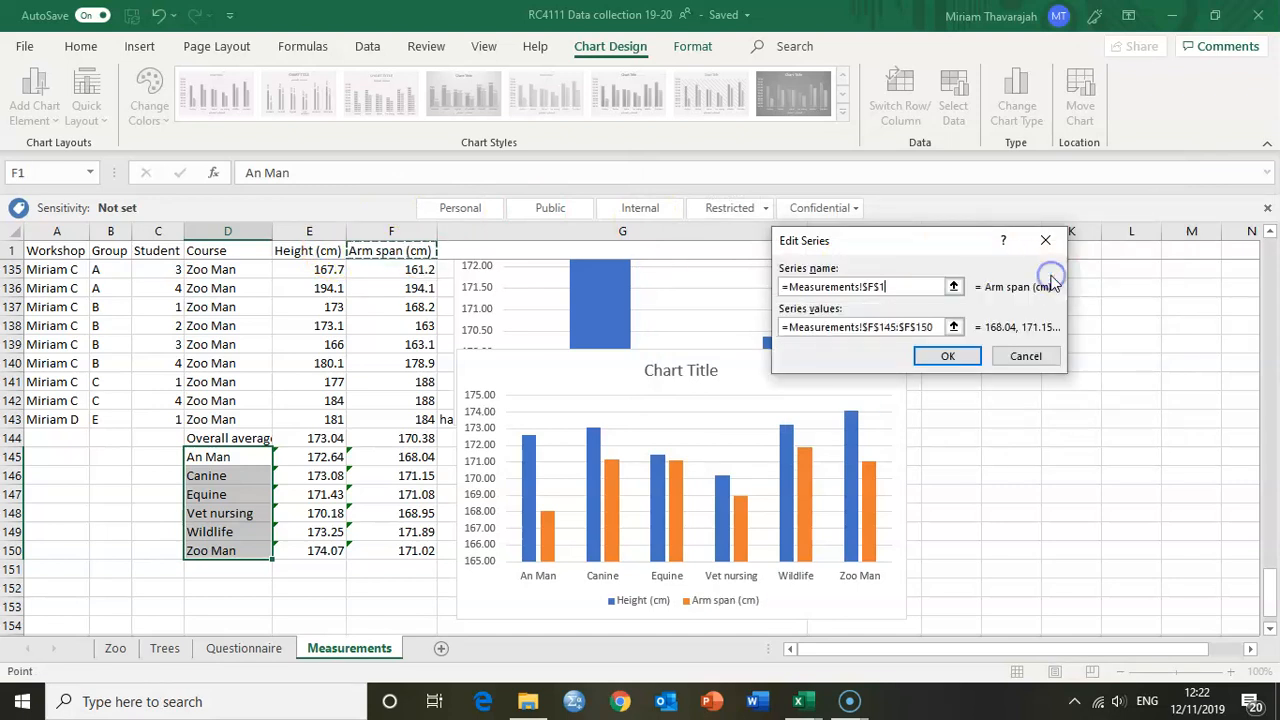
pyautogui.click(949, 358)
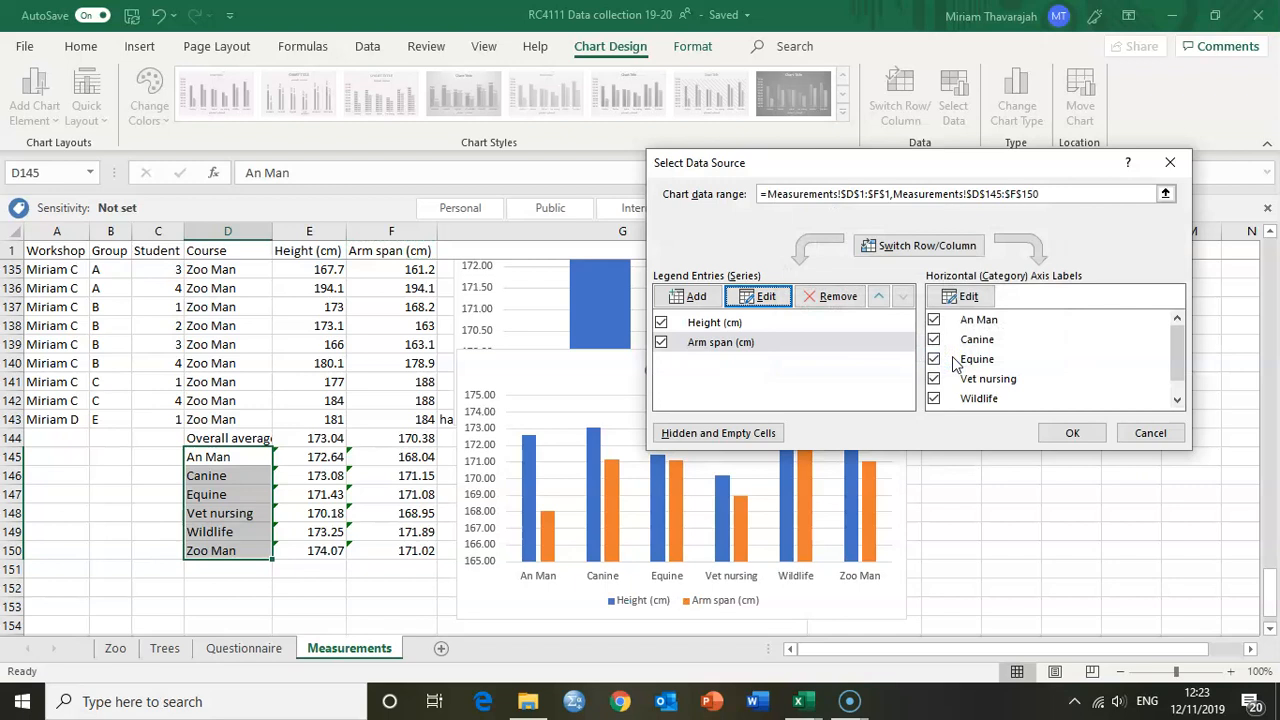
pyautogui.click(1075, 432)
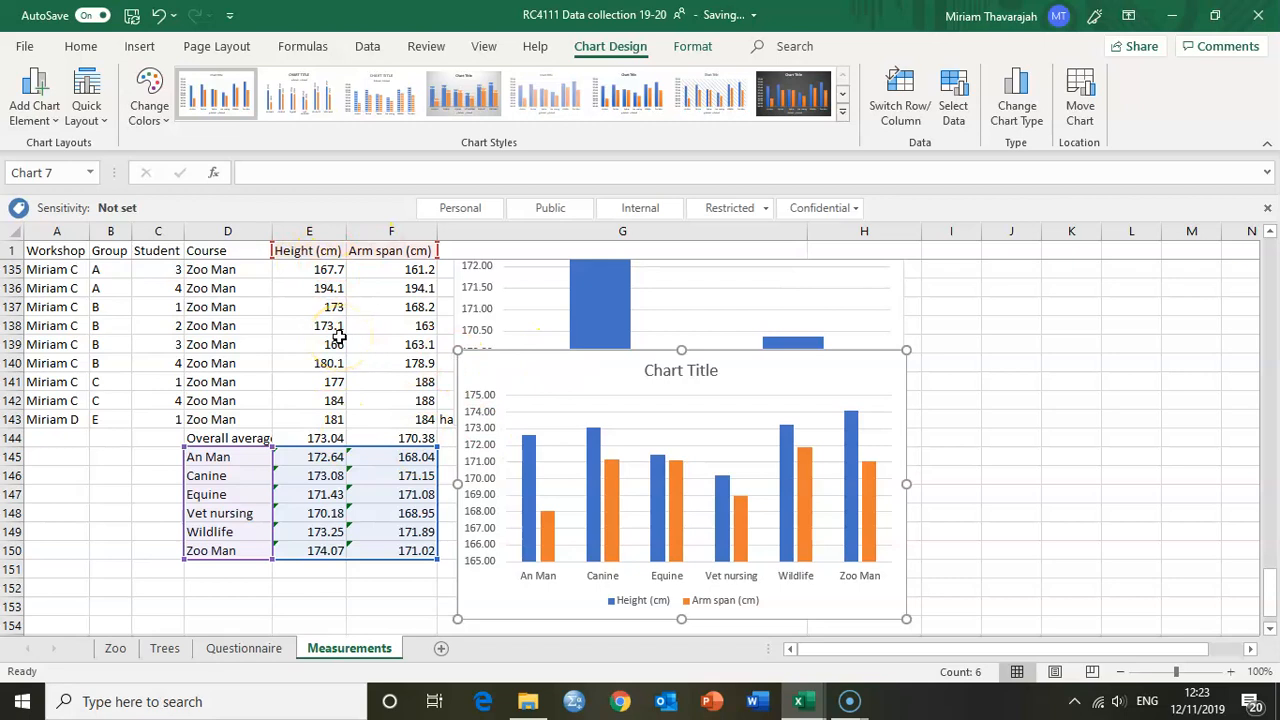
# Replace the height header in E1 with "coffee" to test its link to the chart legend, and undo the change
pyautogui.press('Down')
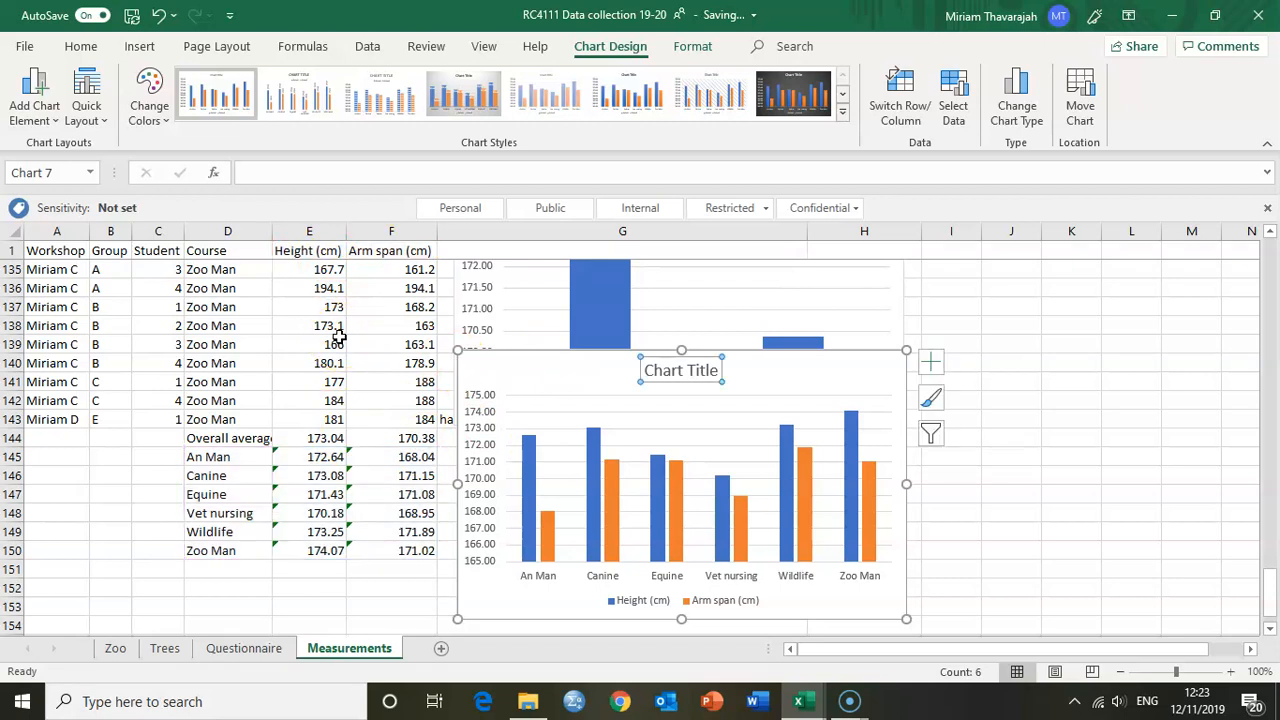
pyautogui.click(315, 251)
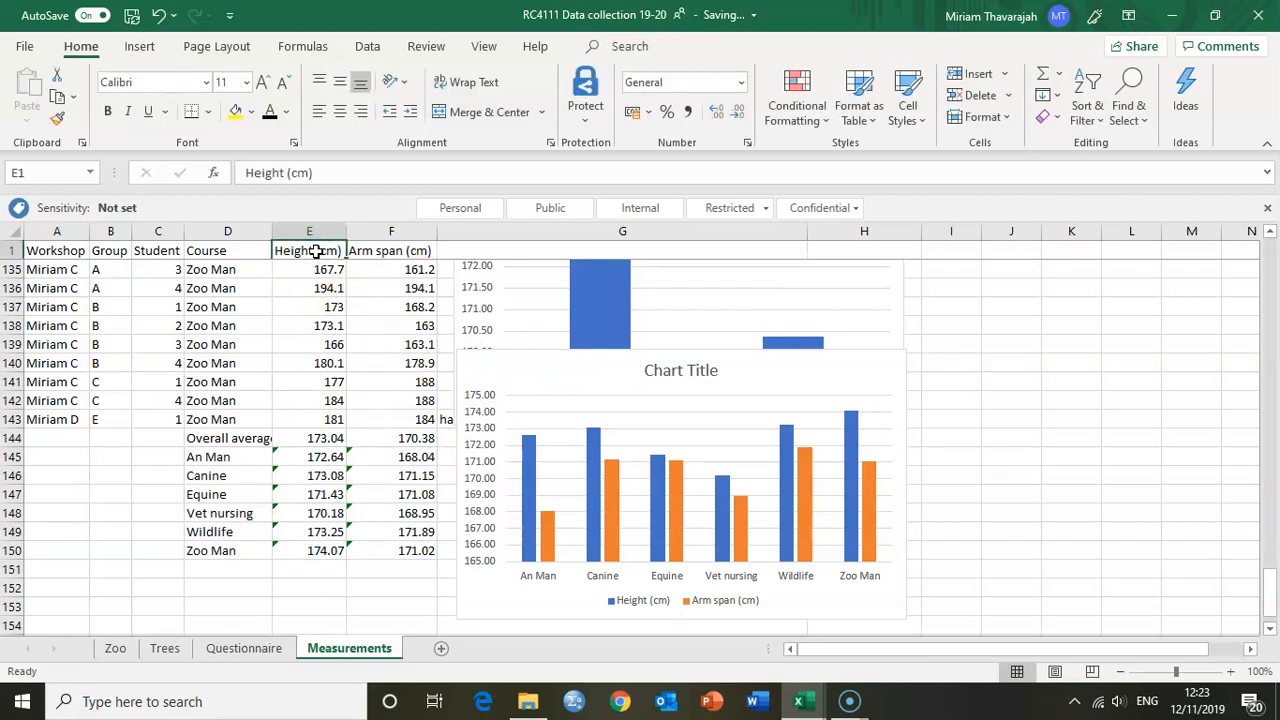
pyautogui.write('coffee')
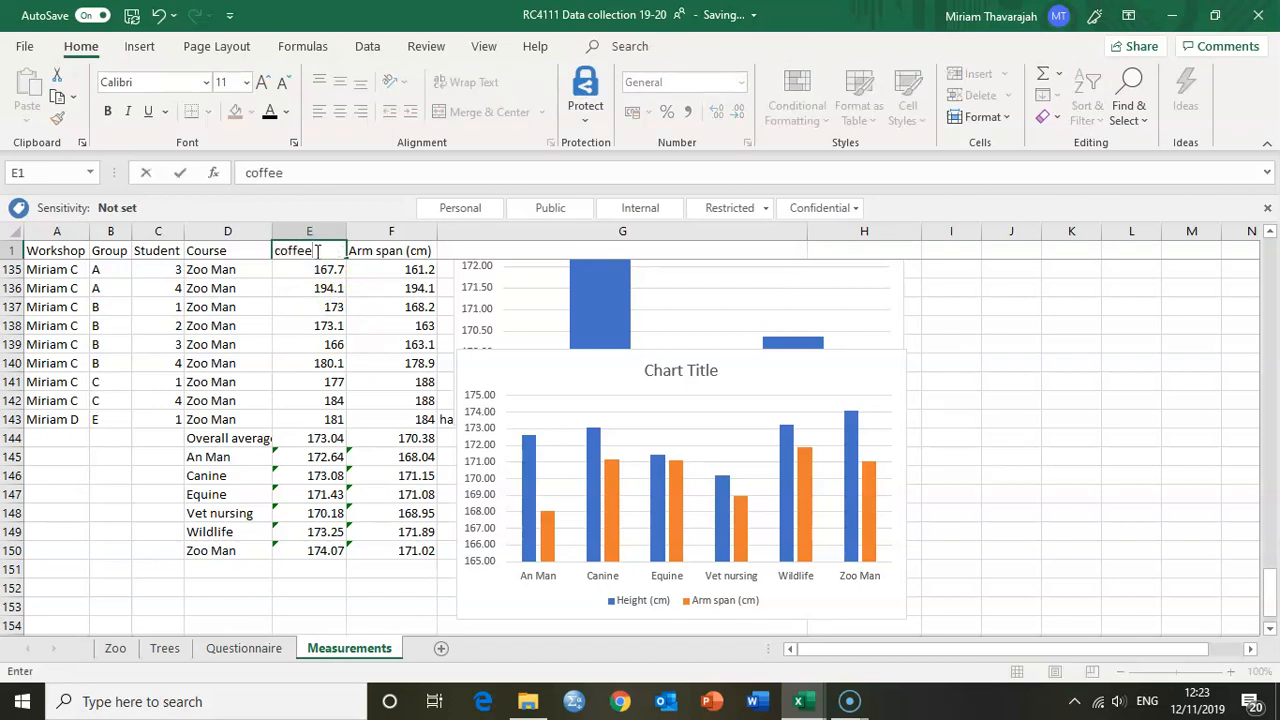
pyautogui.press('Return')
pyautogui.scroll(-20, 488, 486)
pyautogui.scroll(-20, 488, 486)
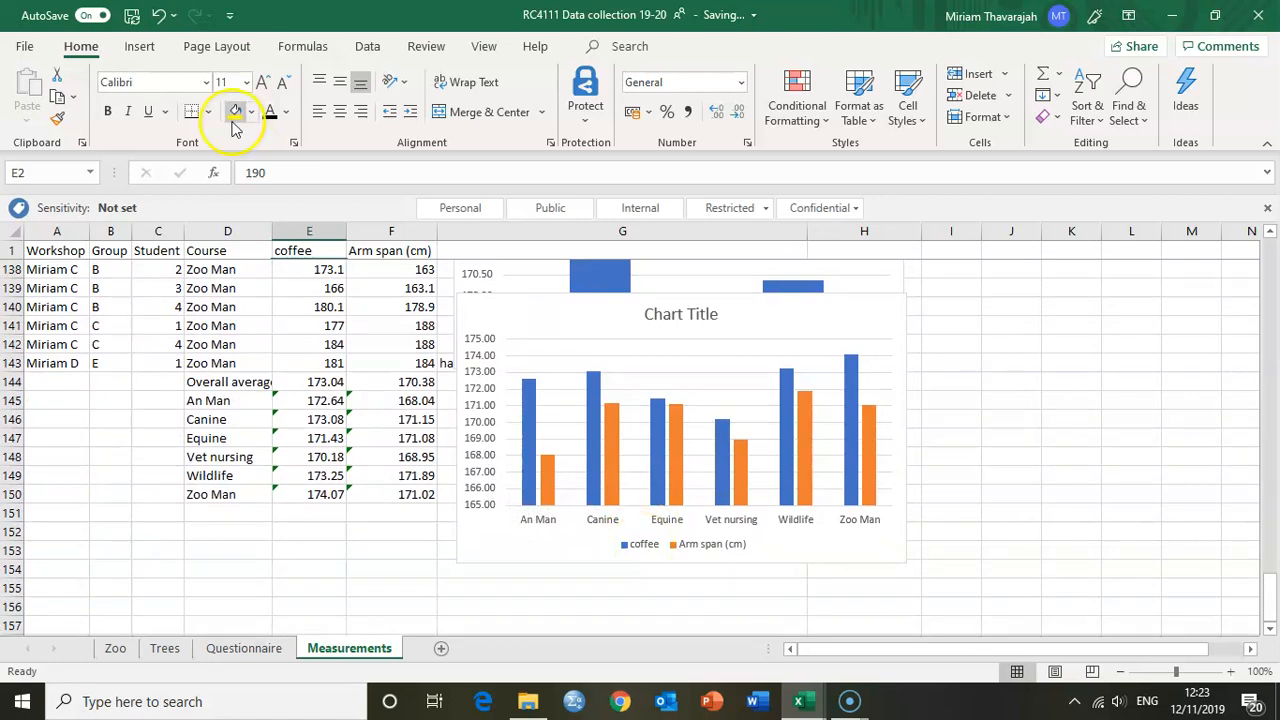
pyautogui.click(158, 16)
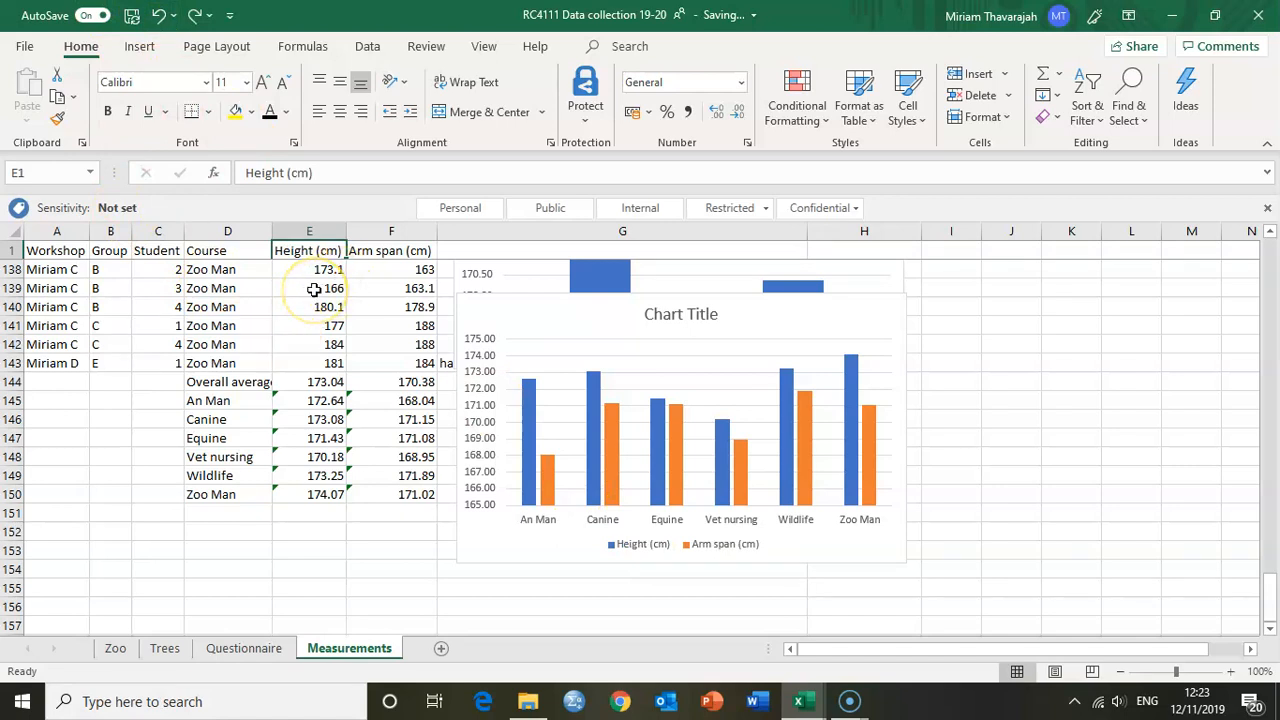
# Set the height in E139 to 180 as a test and check the overall average height in E144
pyautogui.click(309, 327)
pyautogui.click(313, 304)
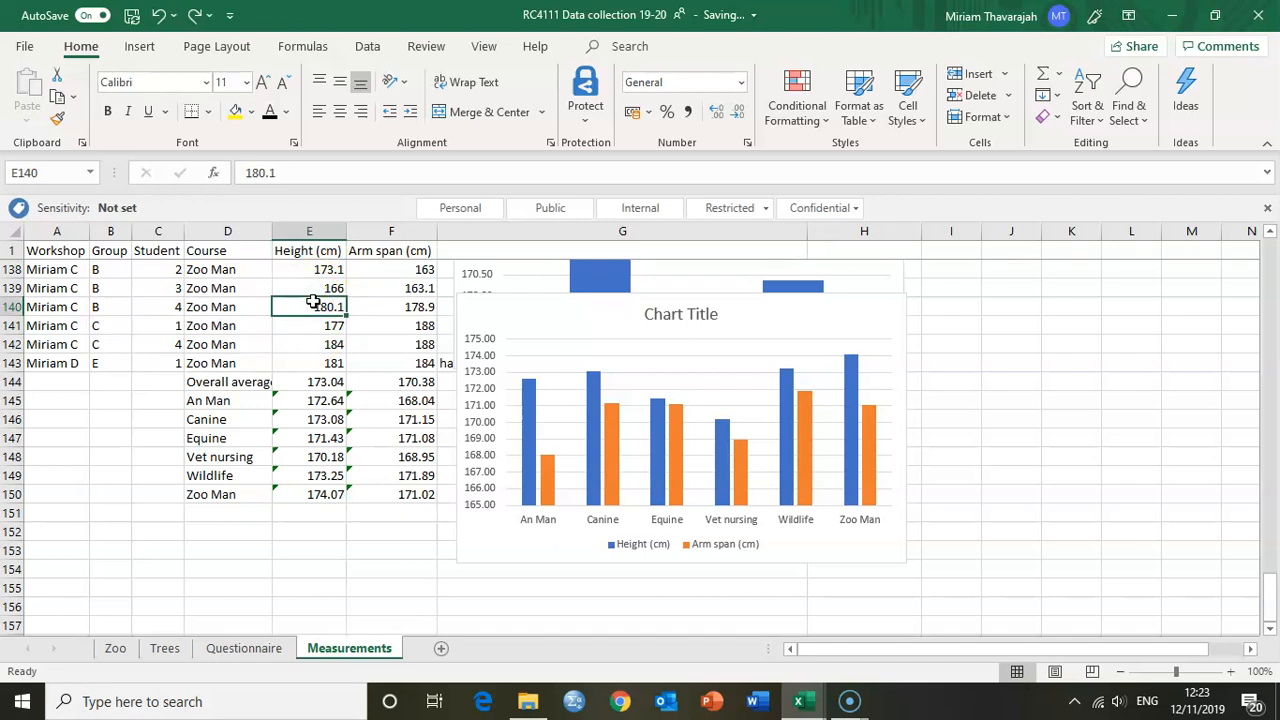
pyautogui.click(328, 283)
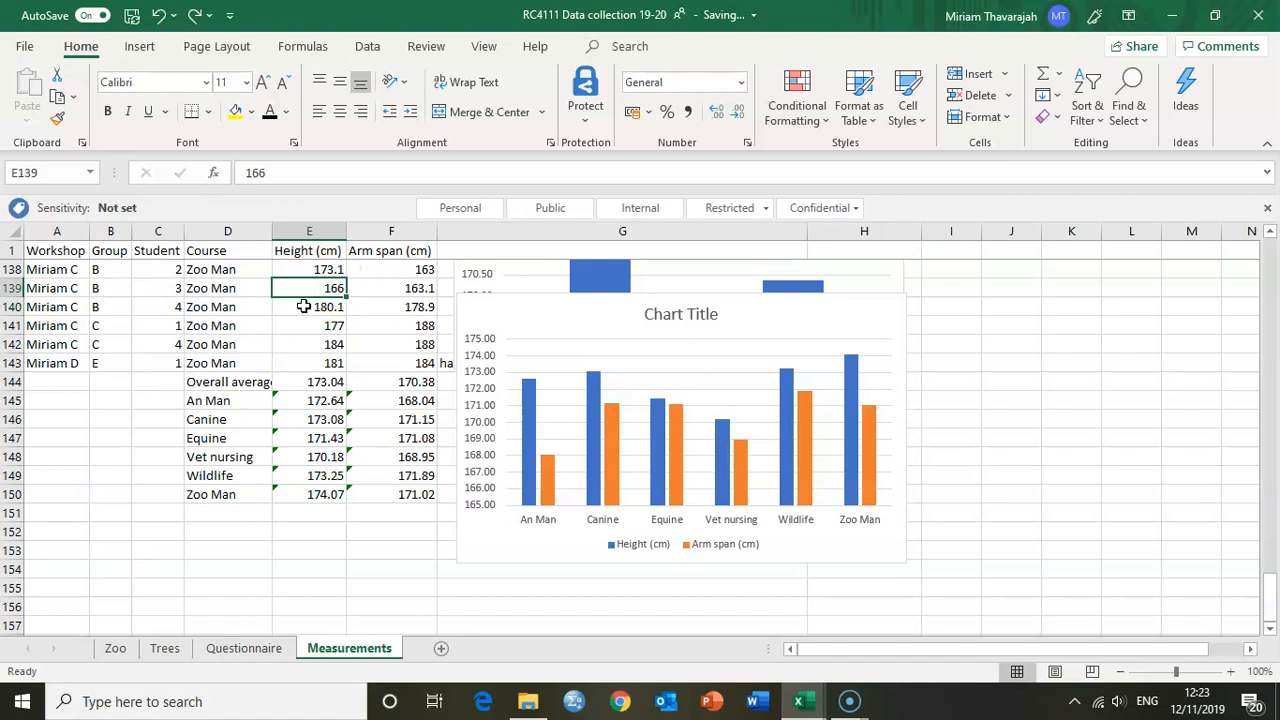
pyautogui.write('180')
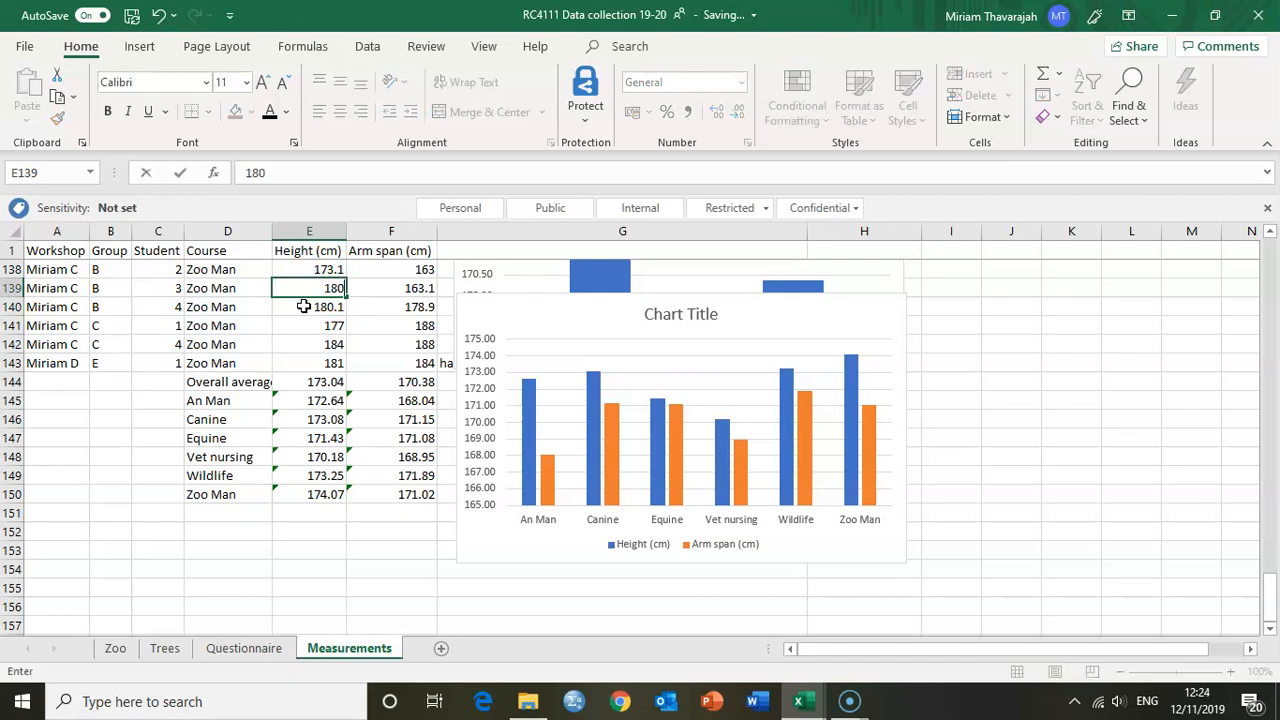
pyautogui.click(303, 307)
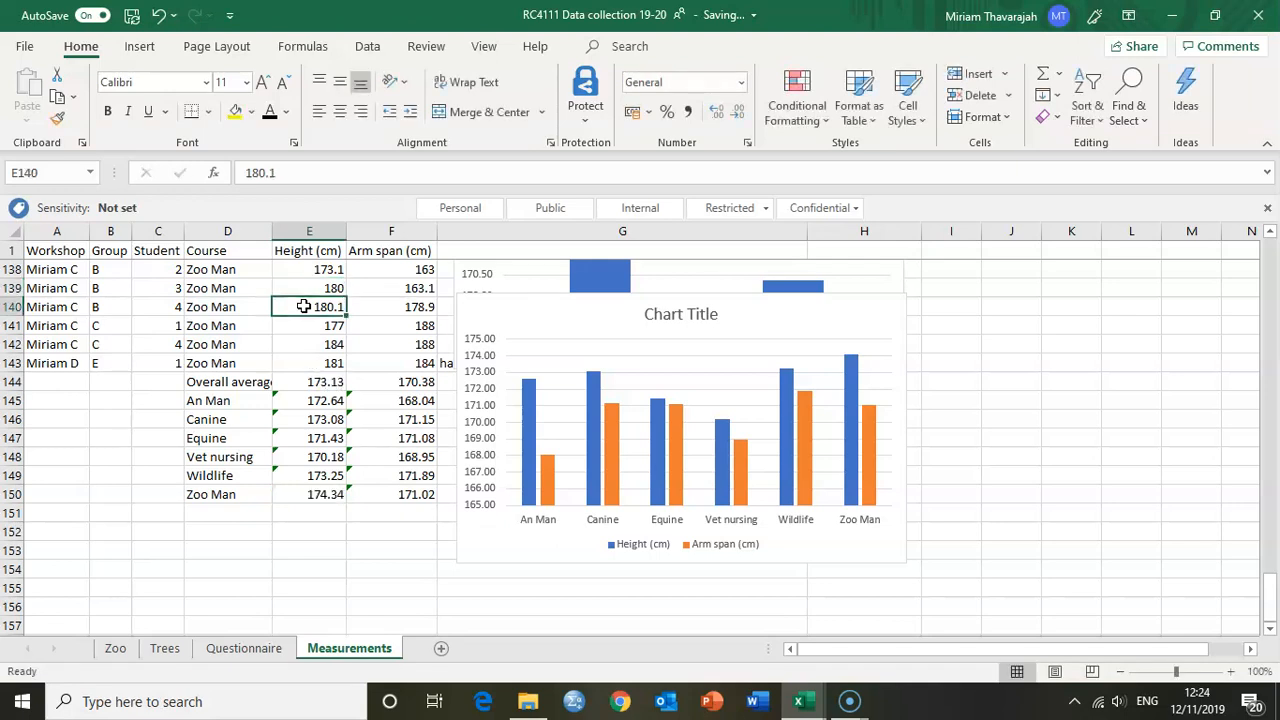
pyautogui.click(301, 379)
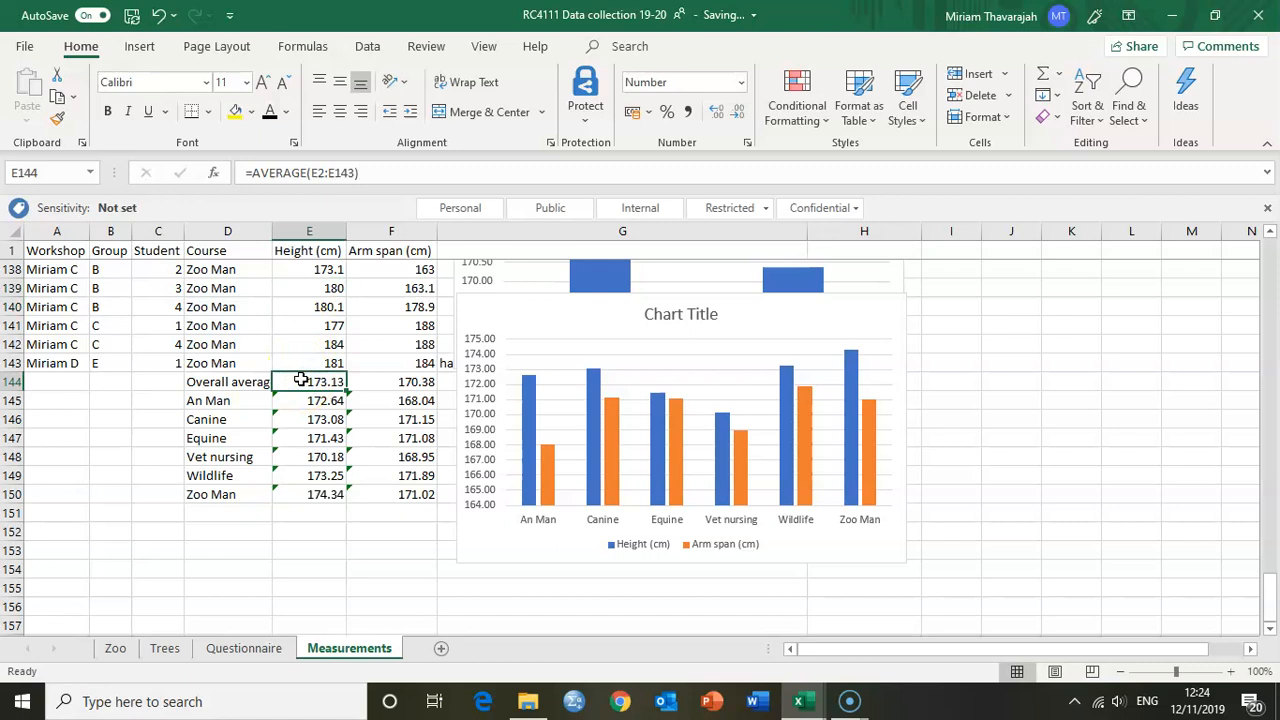
# Undo the test height in E139 and check the overall average height in E144 again
pyautogui.click(320, 287)
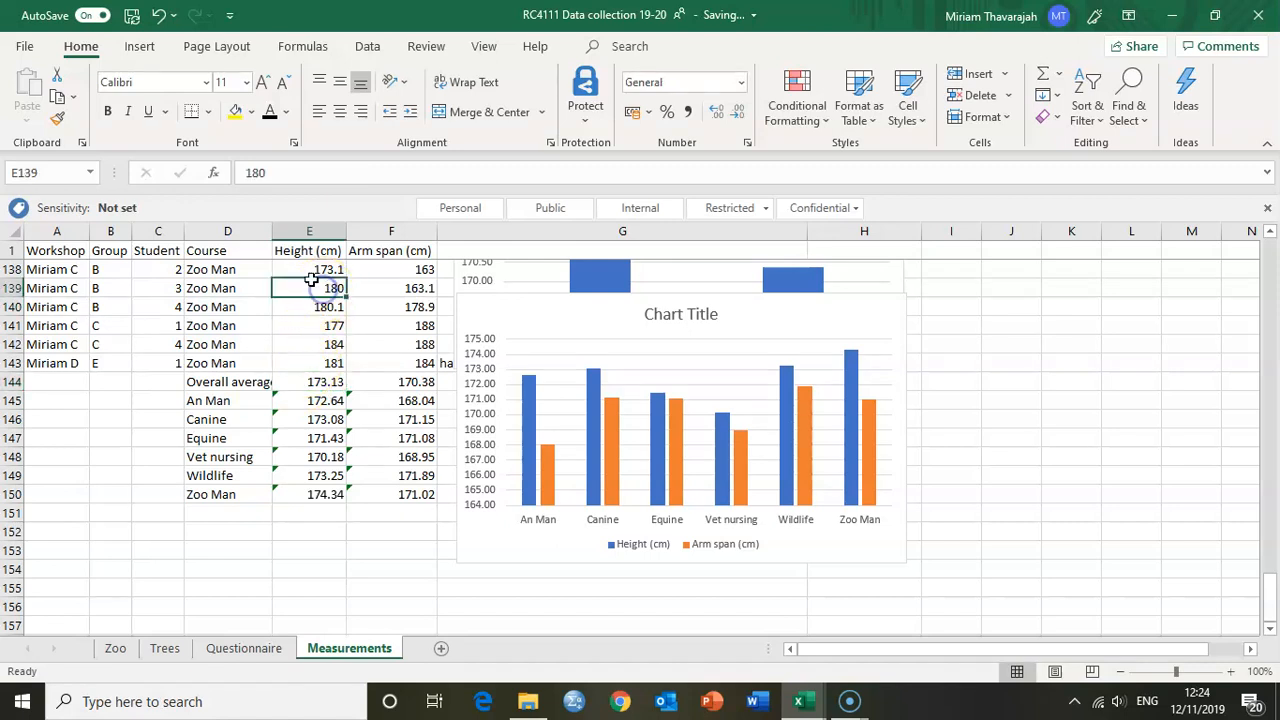
pyautogui.click(158, 15)
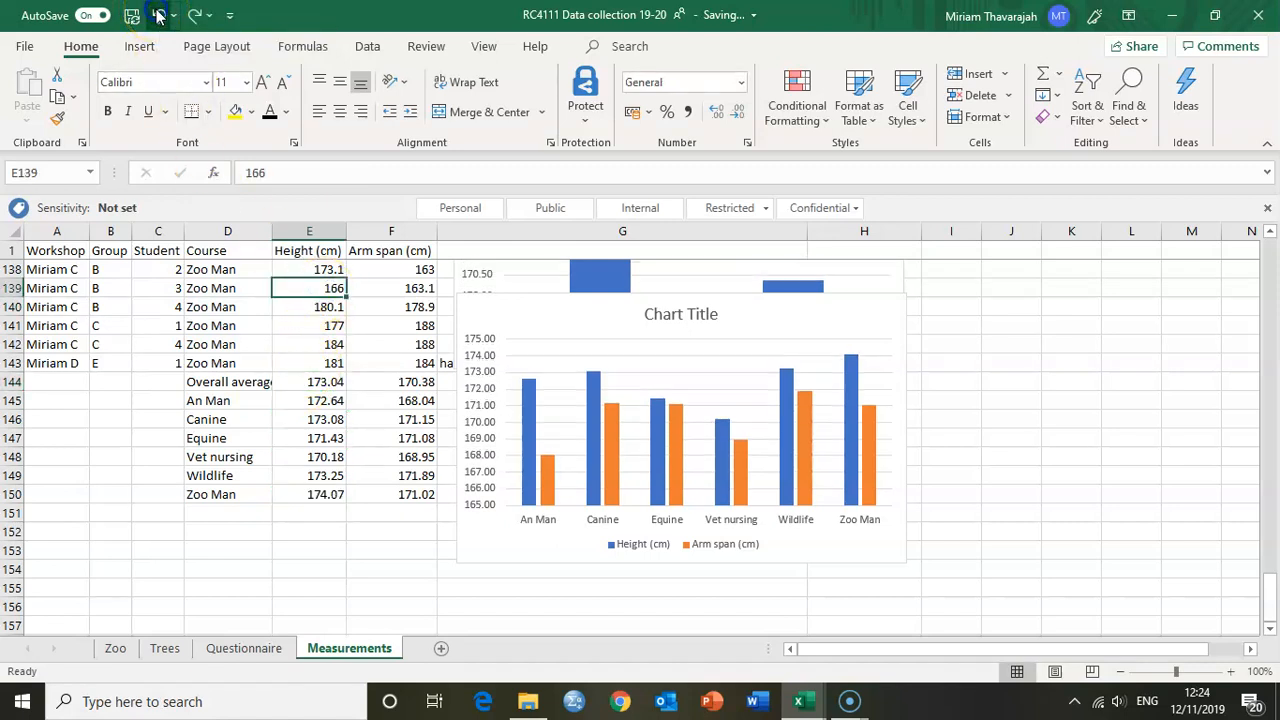
pyautogui.click(305, 378)
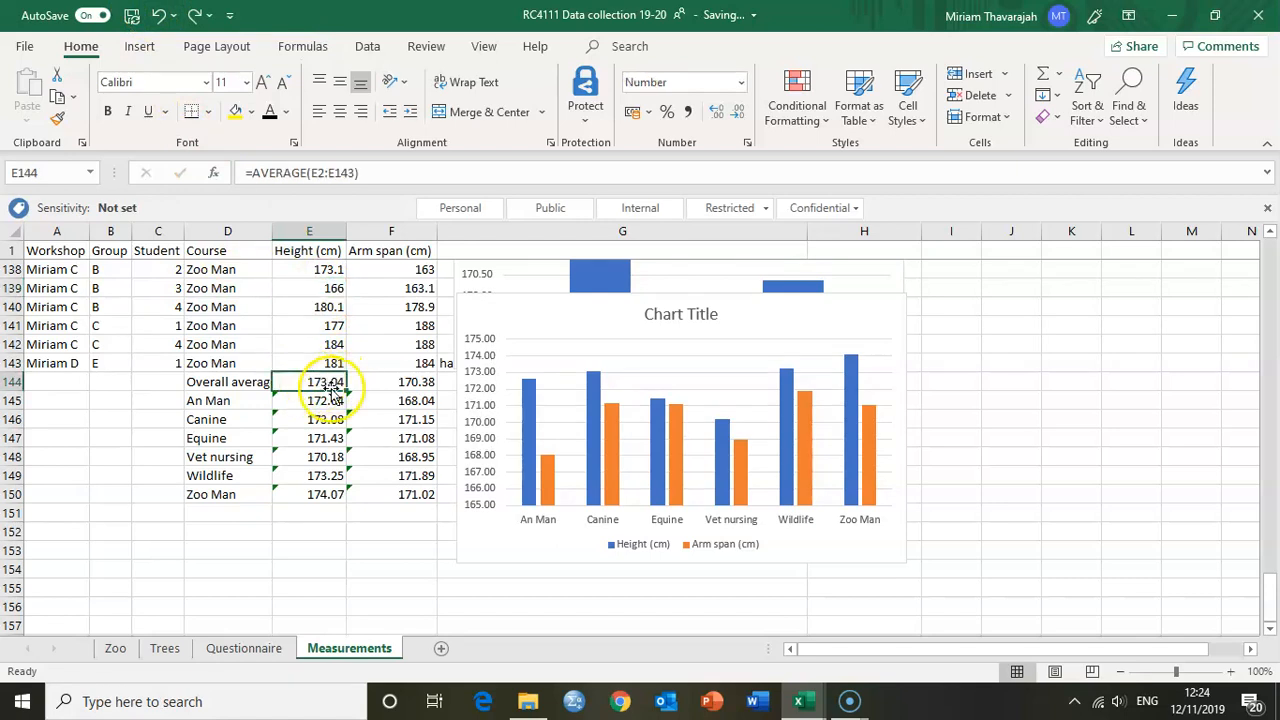
# Redo the test height in E139 and examine the average formulas in E144 and E150
pyautogui.click(195, 18)
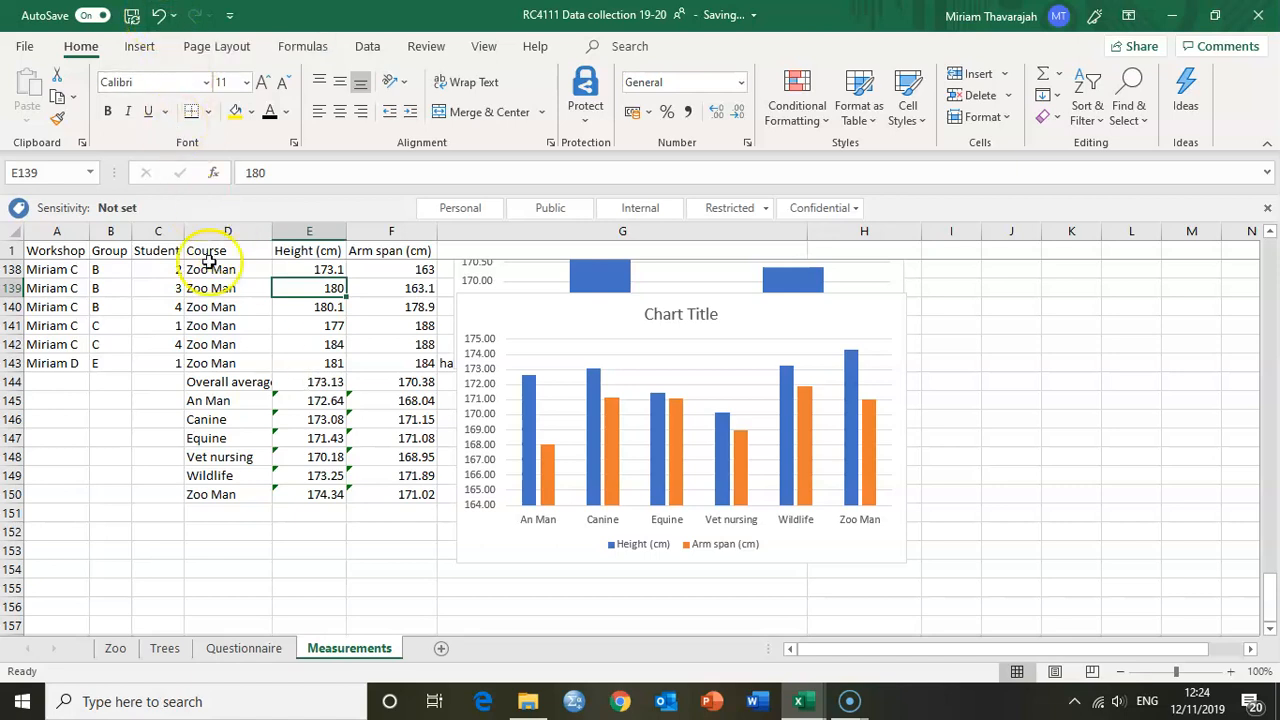
pyautogui.click(302, 382)
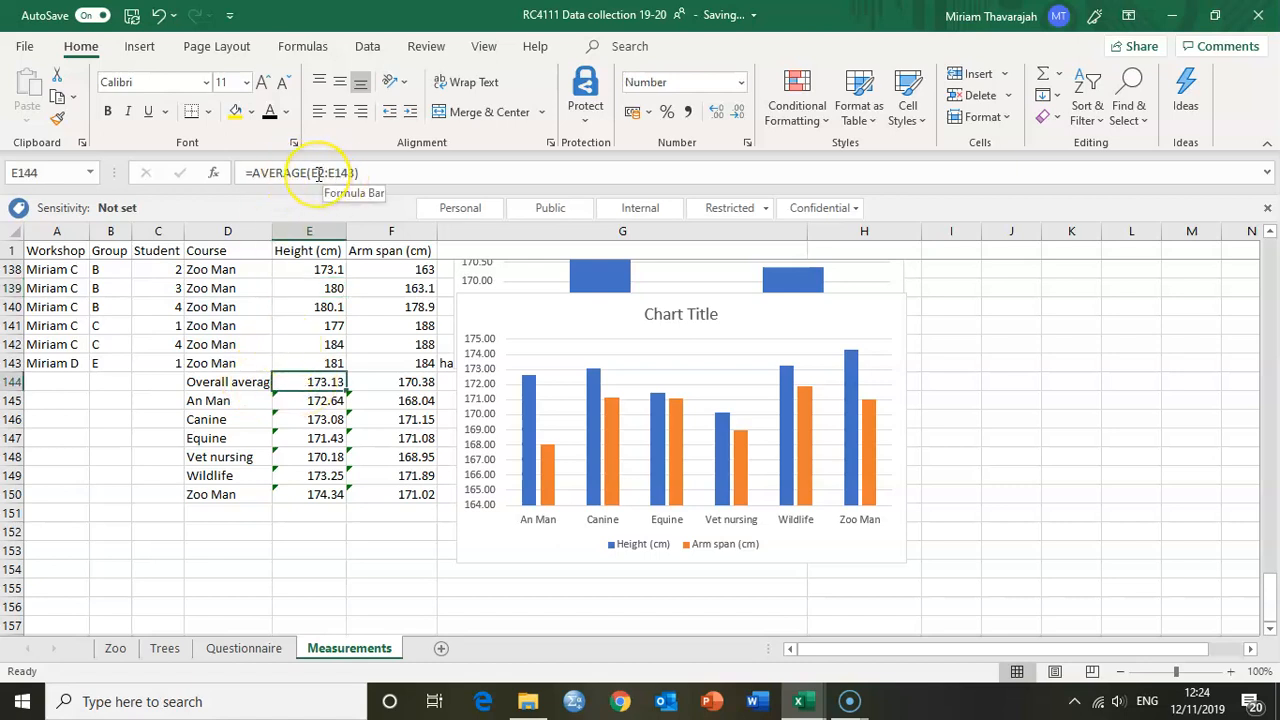
pyautogui.click(318, 286)
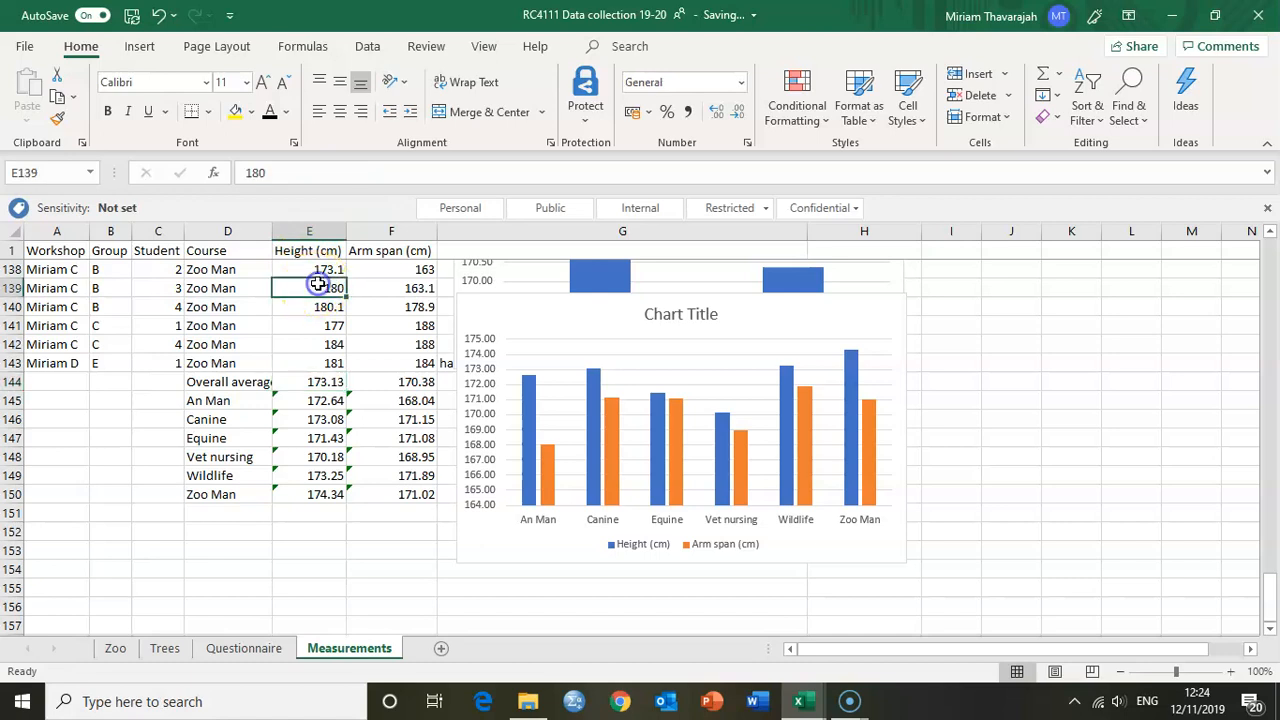
pyautogui.click(305, 384)
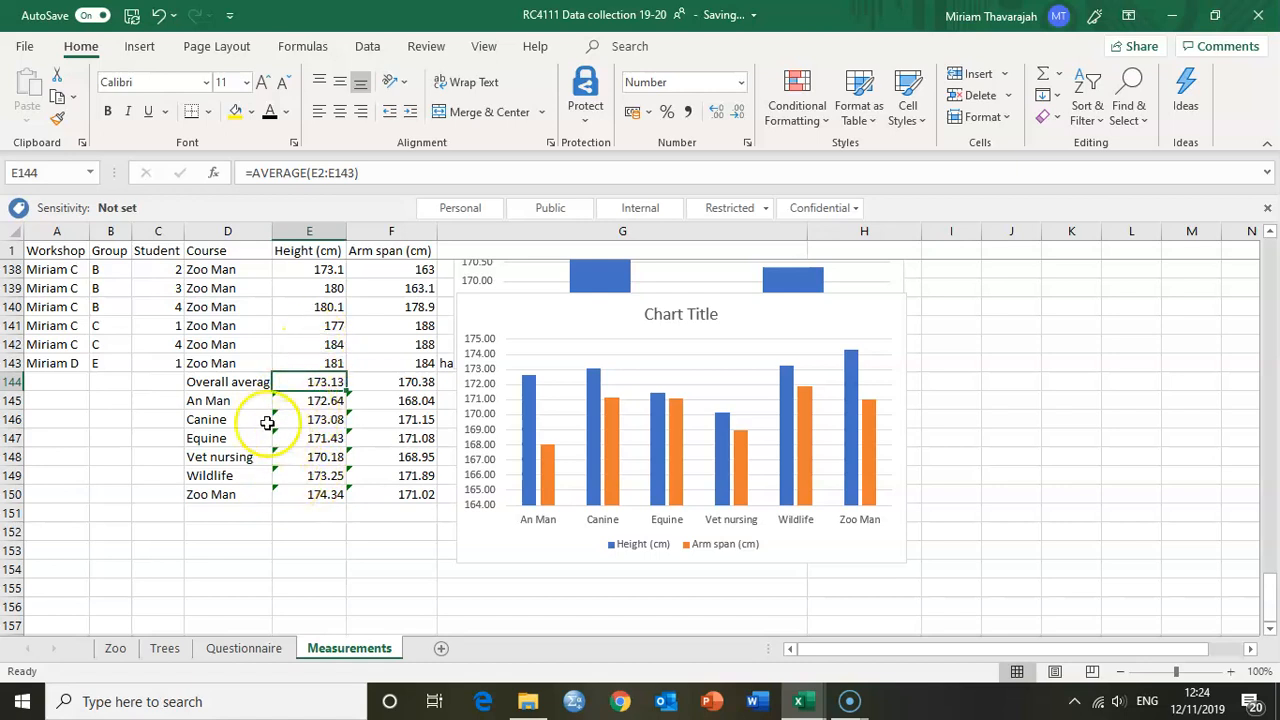
pyautogui.click(314, 496)
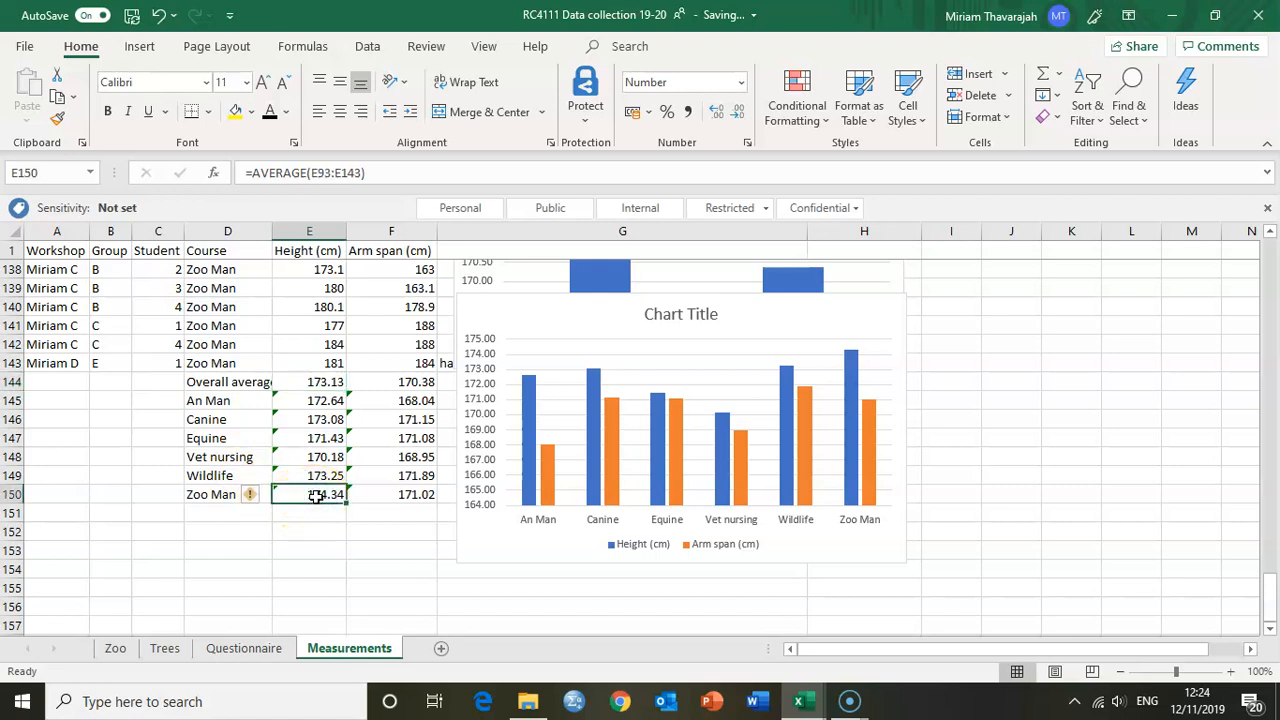
# Undo the redone height in E139 and check the Zoo Man average height in E150
pyautogui.click(332, 288)
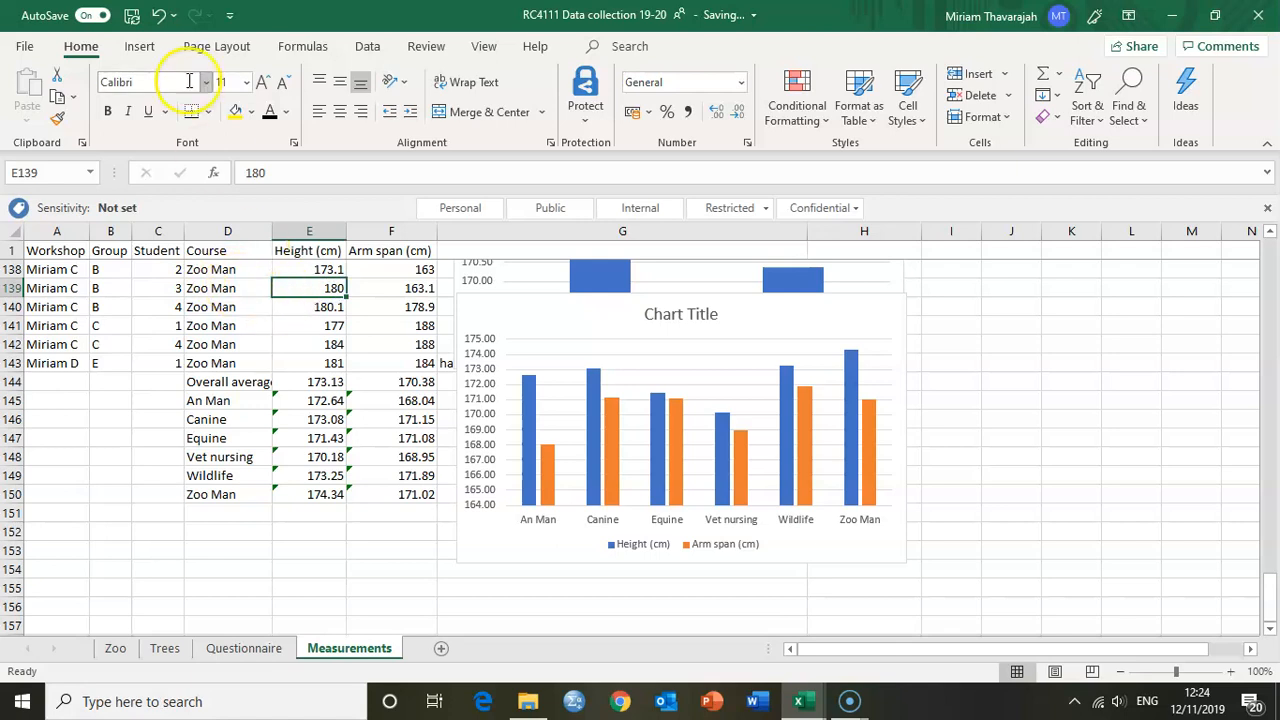
pyautogui.click(158, 15)
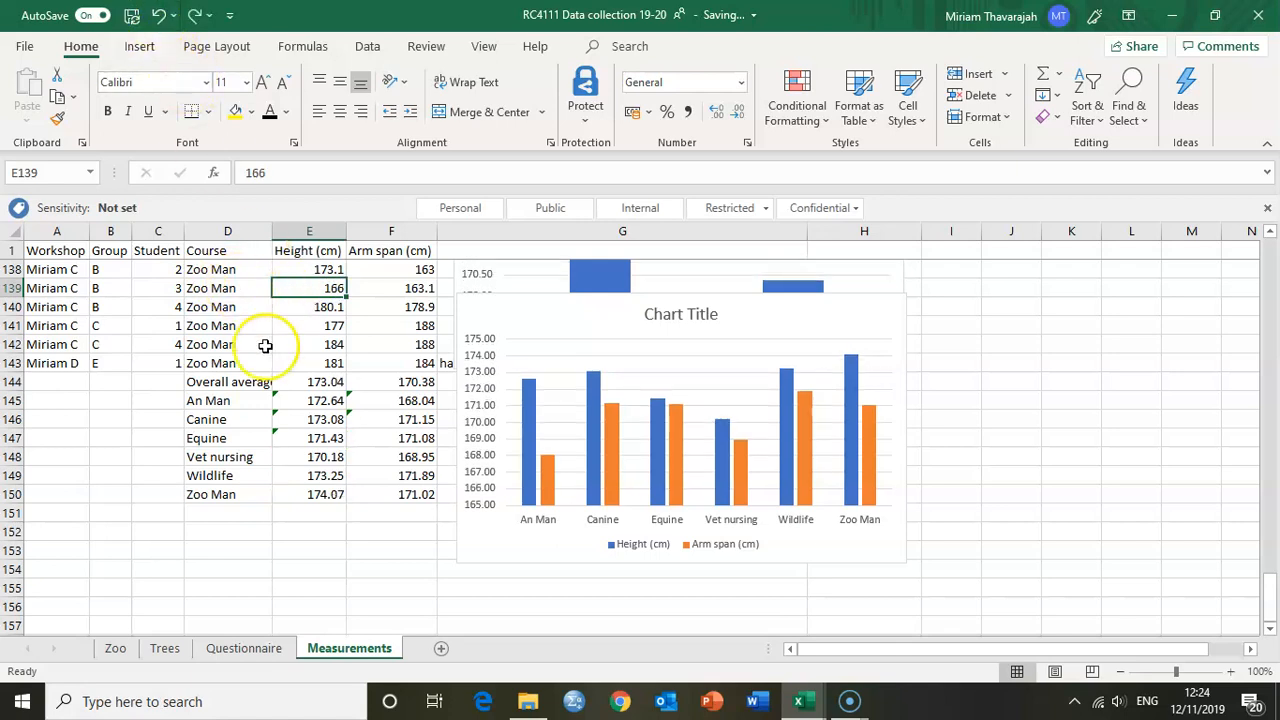
pyautogui.click(313, 497)
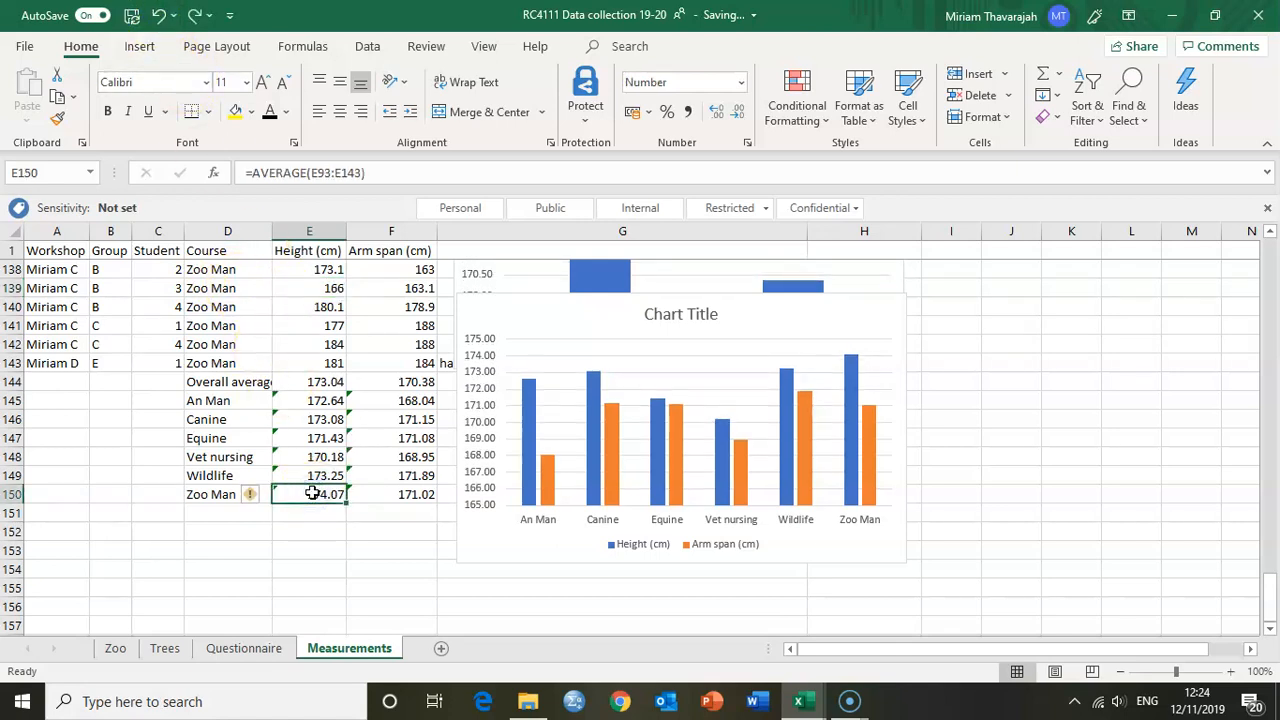
# Redo and undo the E139 height change twice to compare its effect on the averages and chart, ending with it undone
pyautogui.click(194, 16)
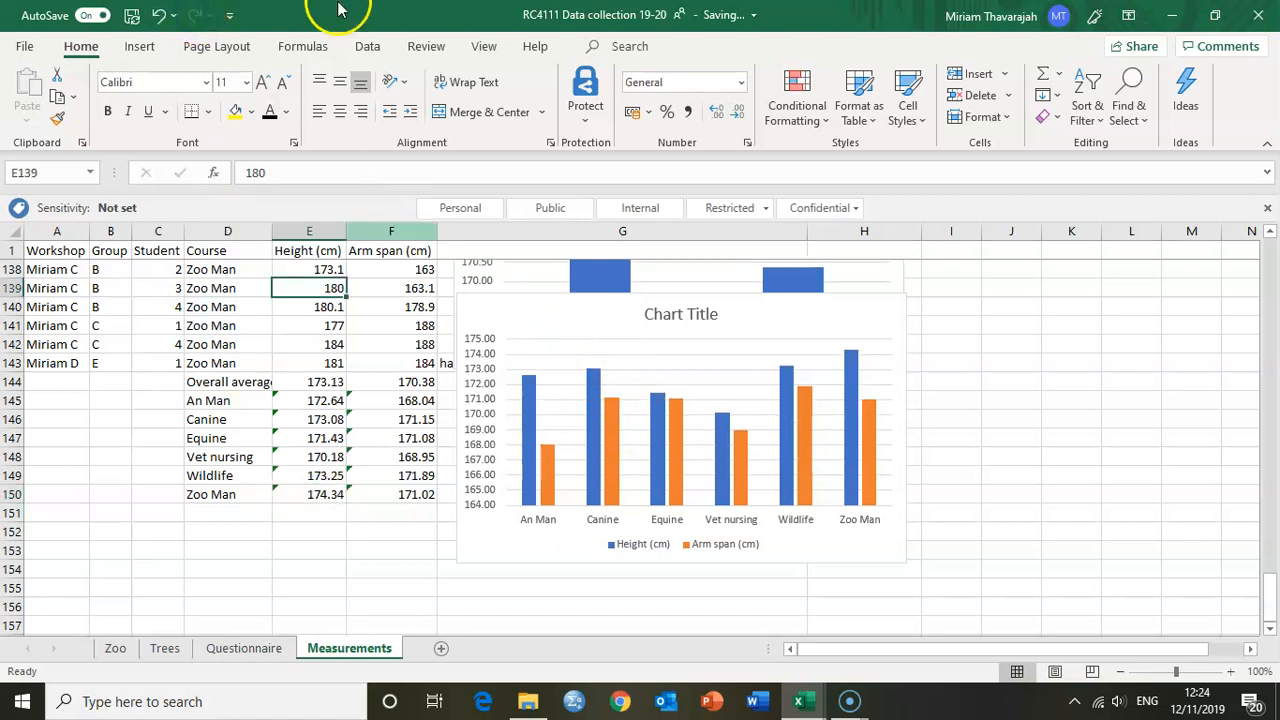
pyautogui.click(157, 16)
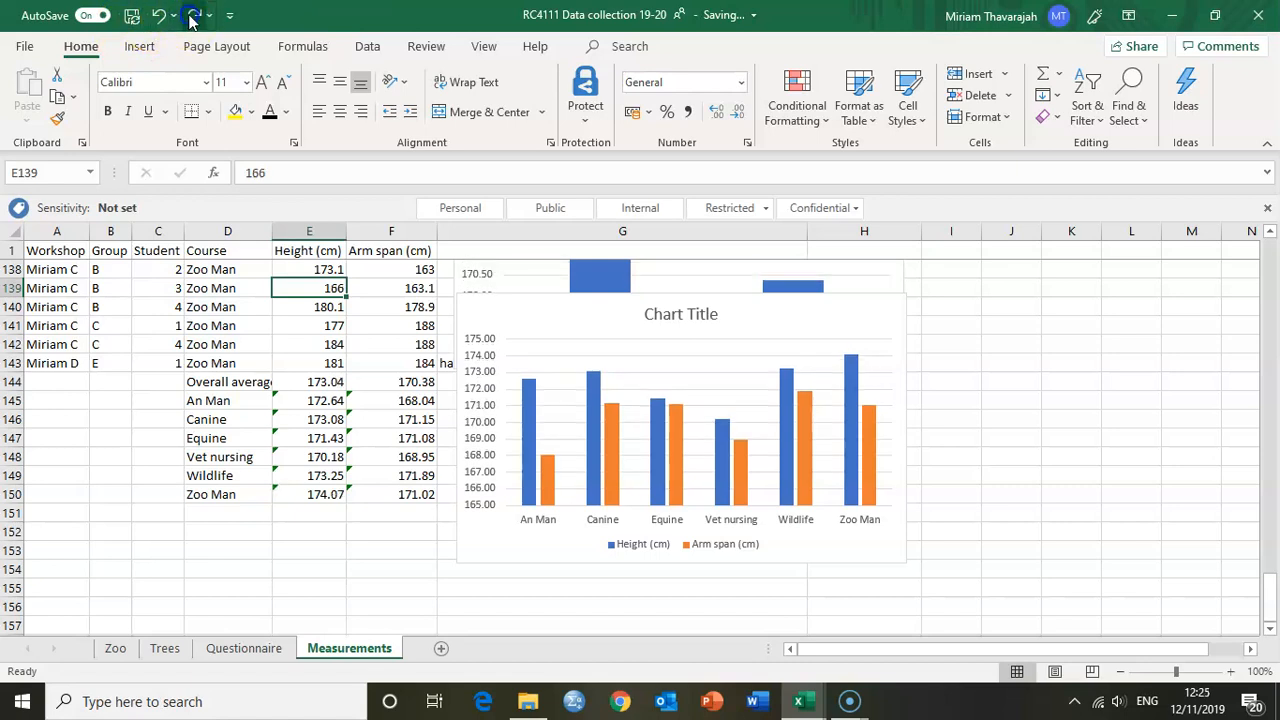
pyautogui.click(193, 16)
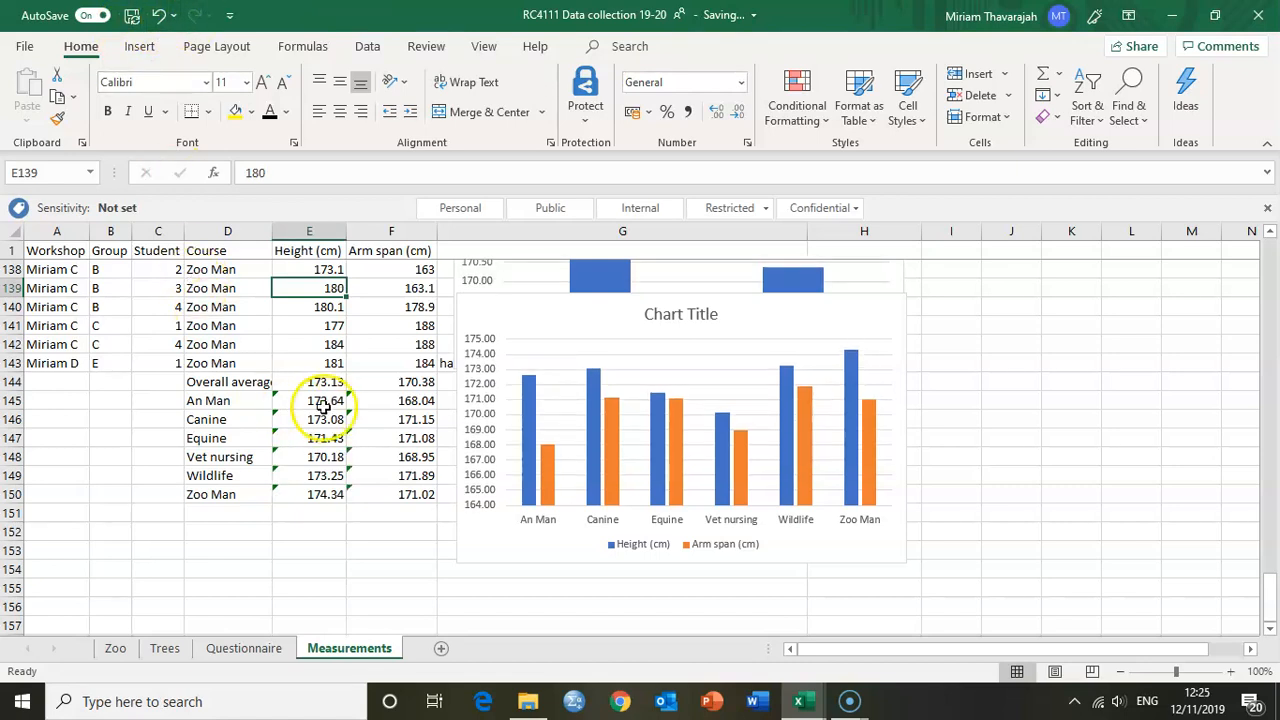
pyautogui.click(158, 16)
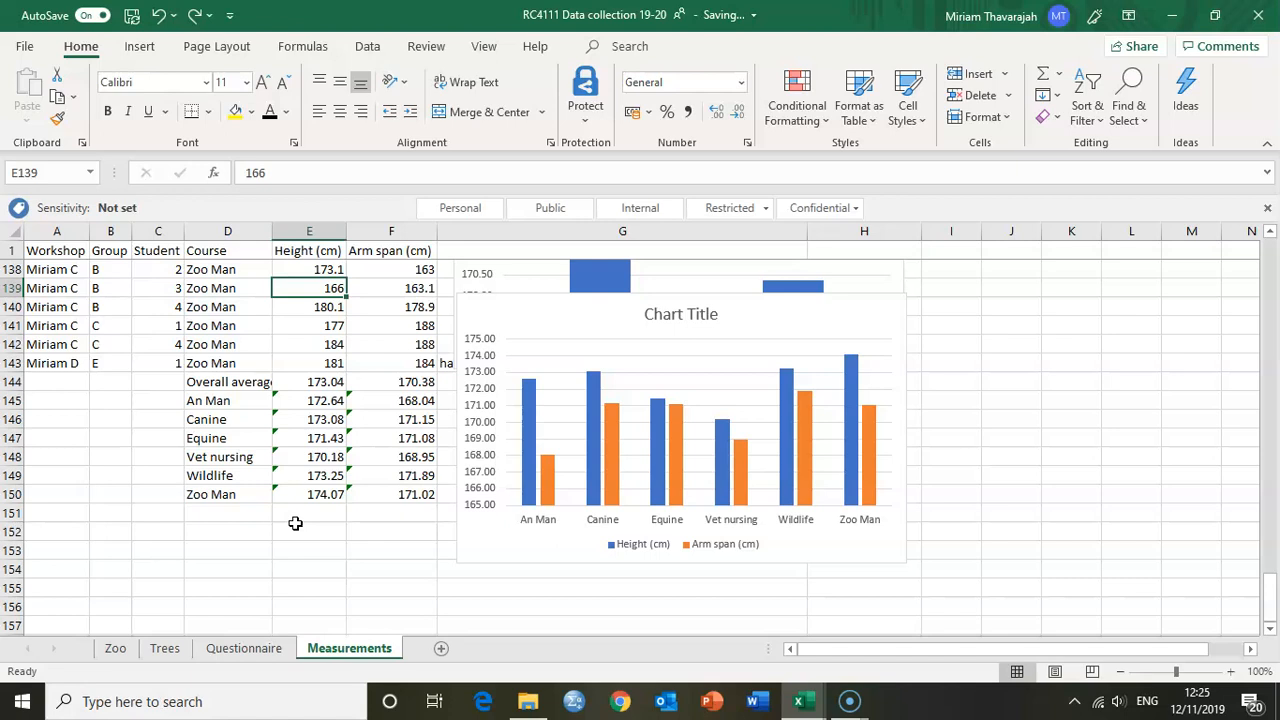
# Examine the overall averages in E144:F144 and the per-course averages in E145:F150
pyautogui.click(316, 383)
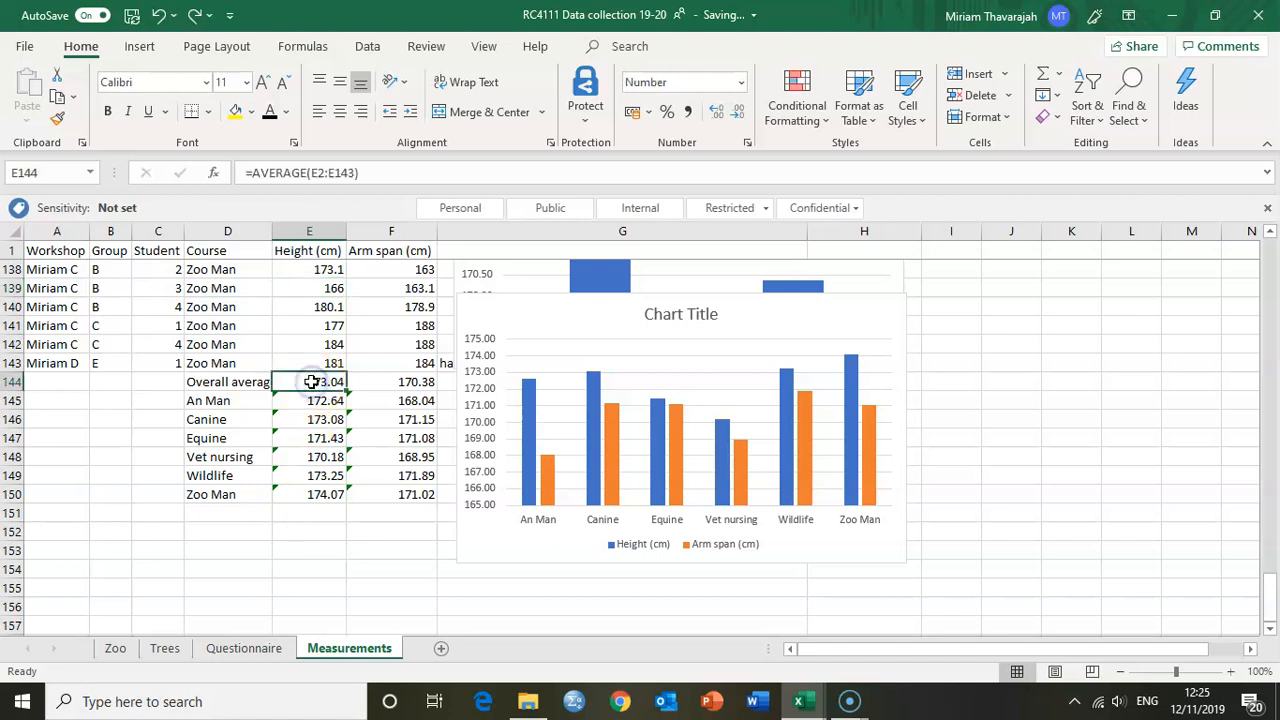
pyautogui.moveTo(384, 384); pyautogui.dragTo(316, 385)
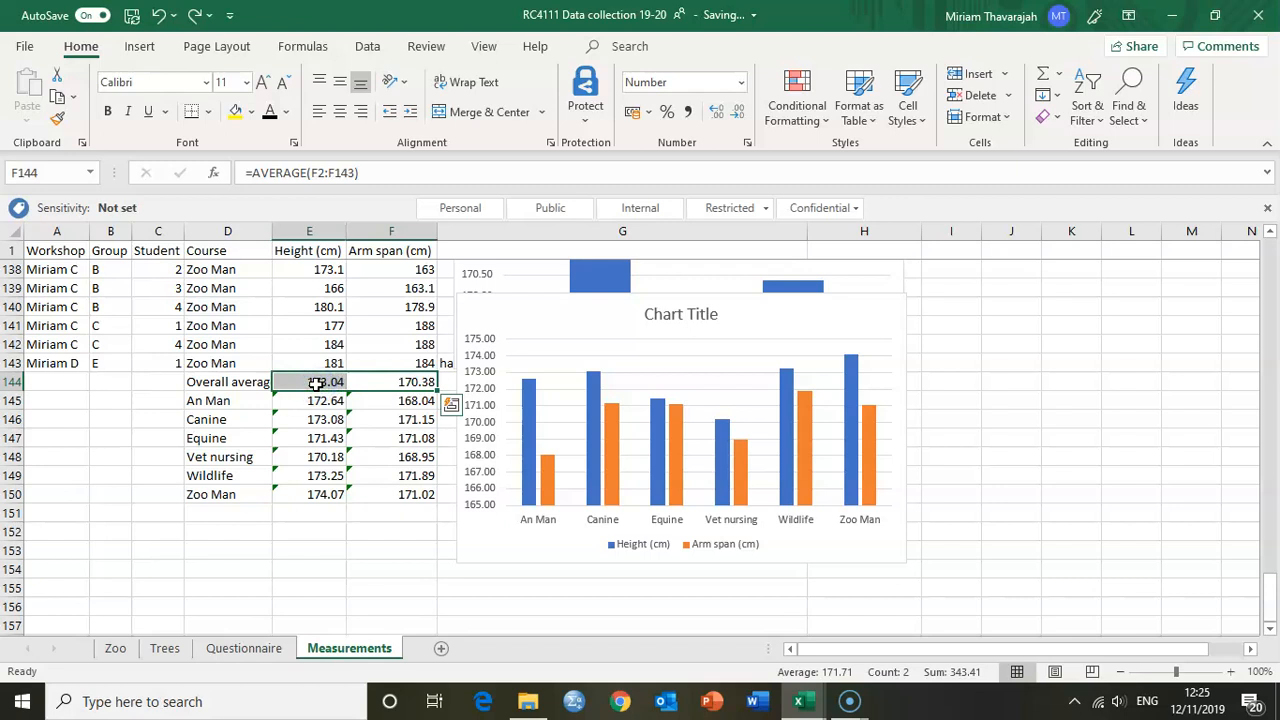
pyautogui.moveTo(316, 400); pyautogui.dragTo(417, 487)
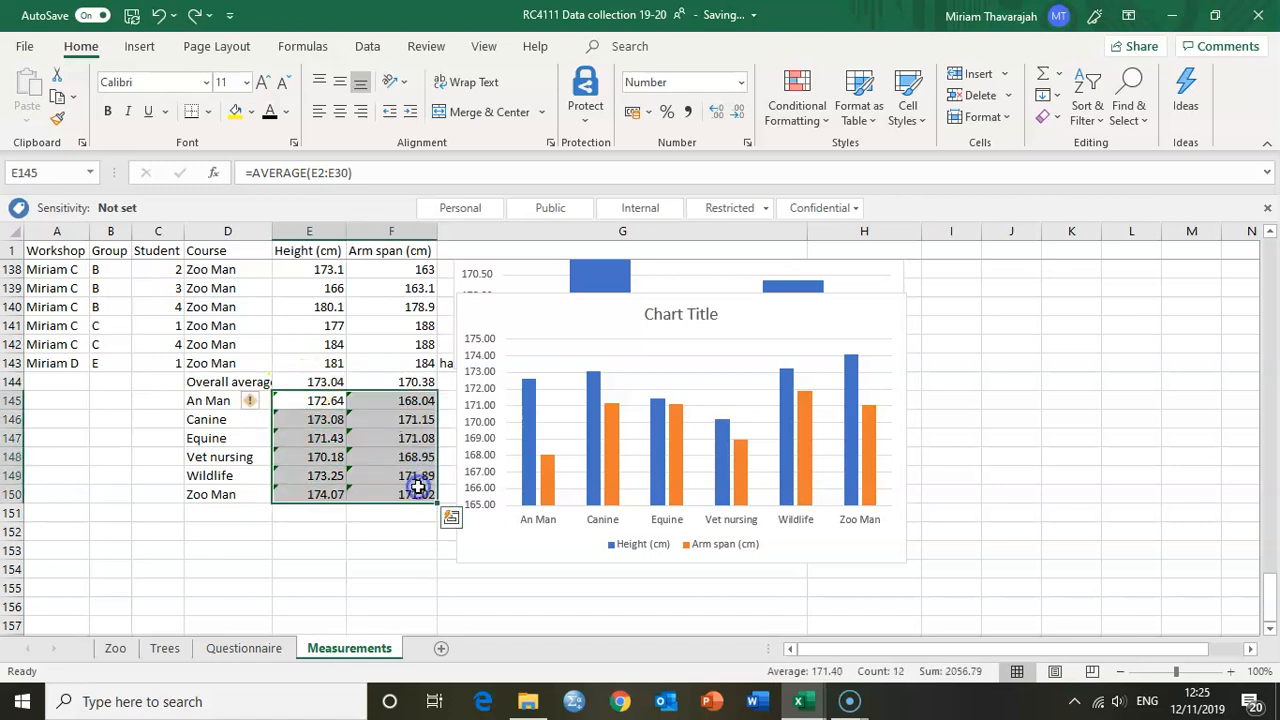